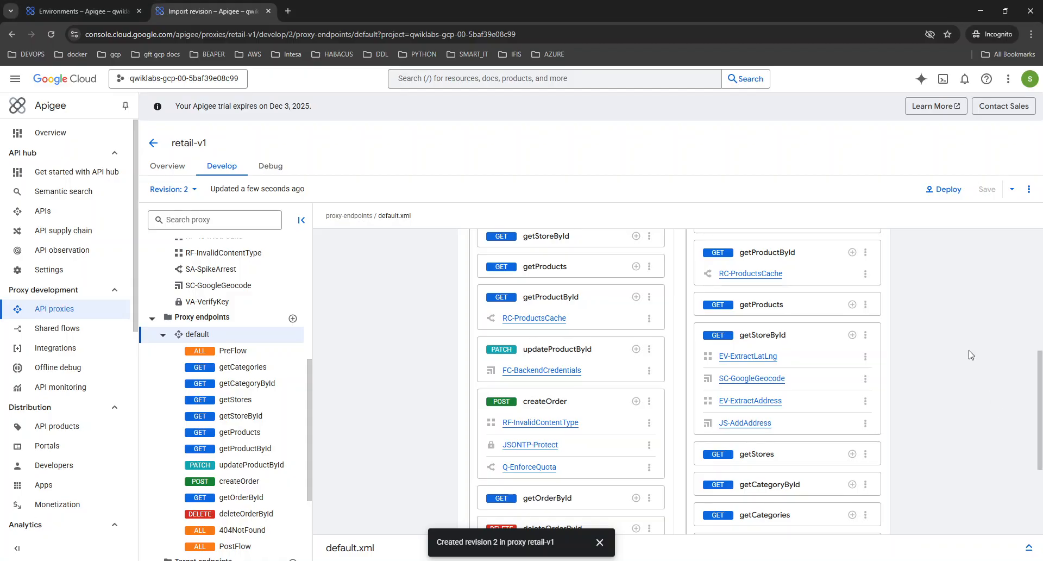
Add a new Lookup Cache policy to the getStoreById response flow, with name and display name LC-LookupAddress
scroll(489, 325, down, 10)
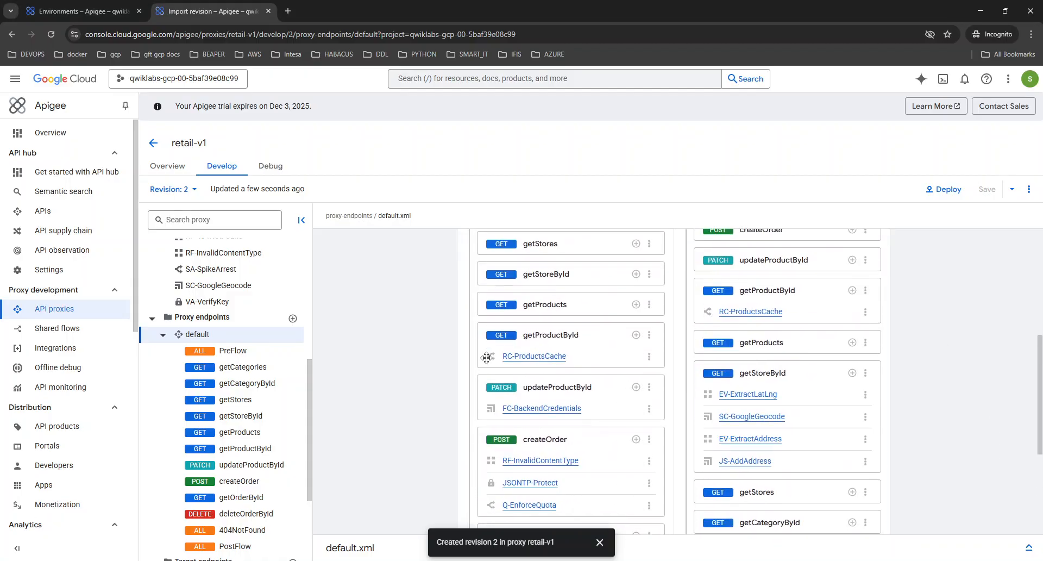
scroll(760, 402, up, 3)
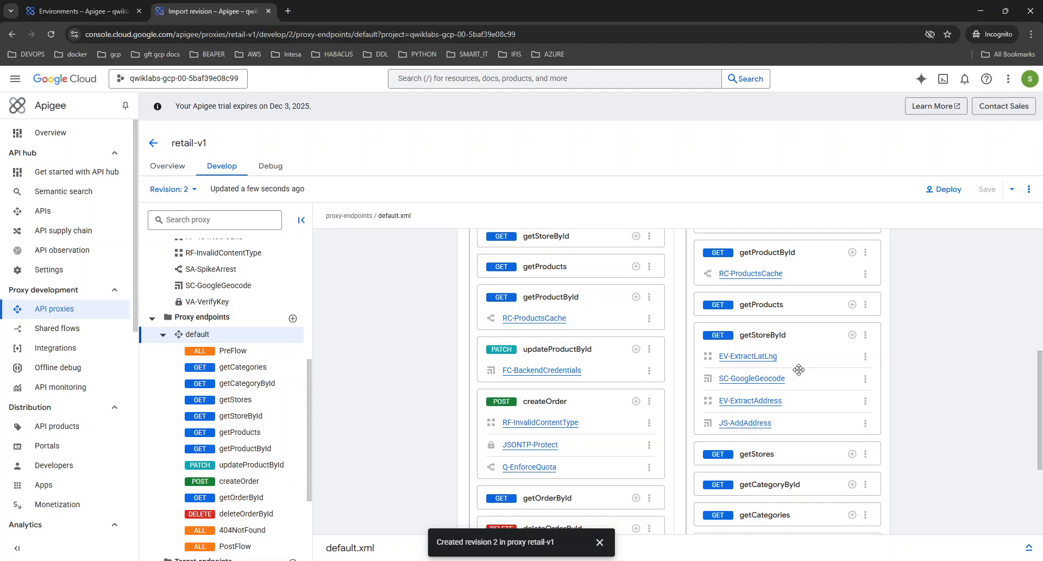
click(852, 336)
click(792, 204)
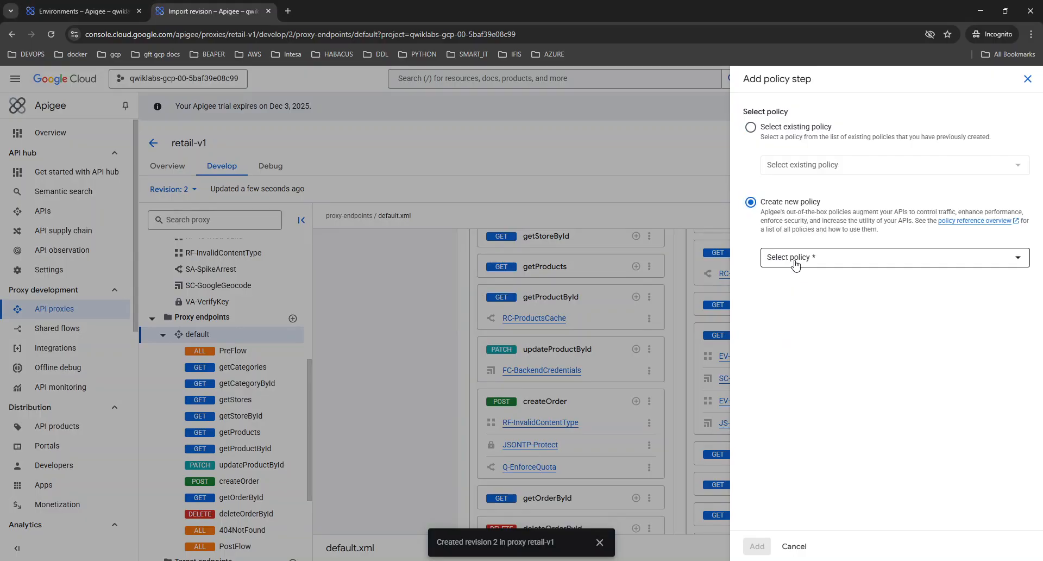
click(796, 261)
text(look)
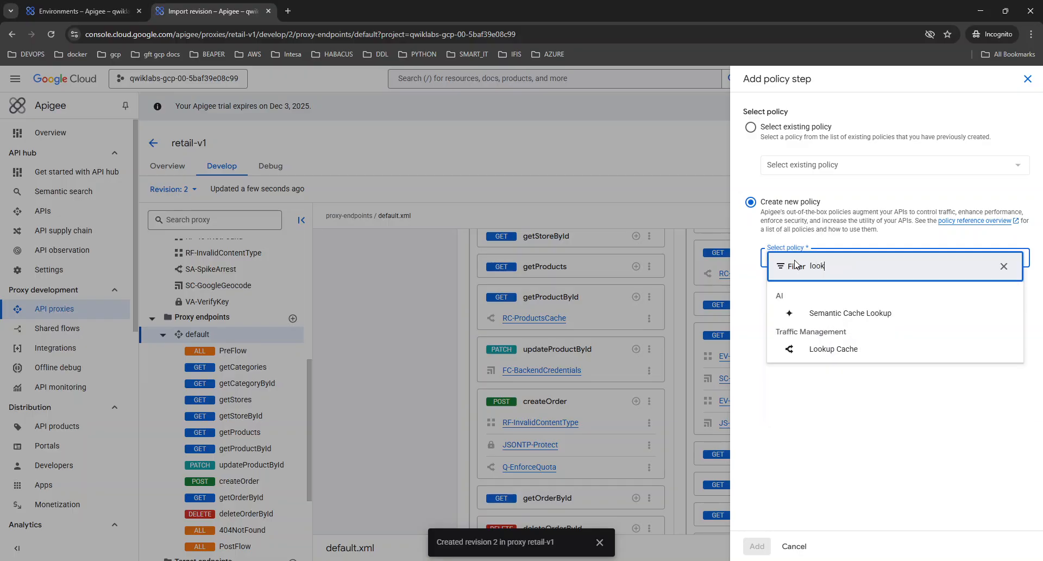
click(820, 351)
triple_click(796, 312)
text(LC-LookupAddress)
triple_click(786, 358)
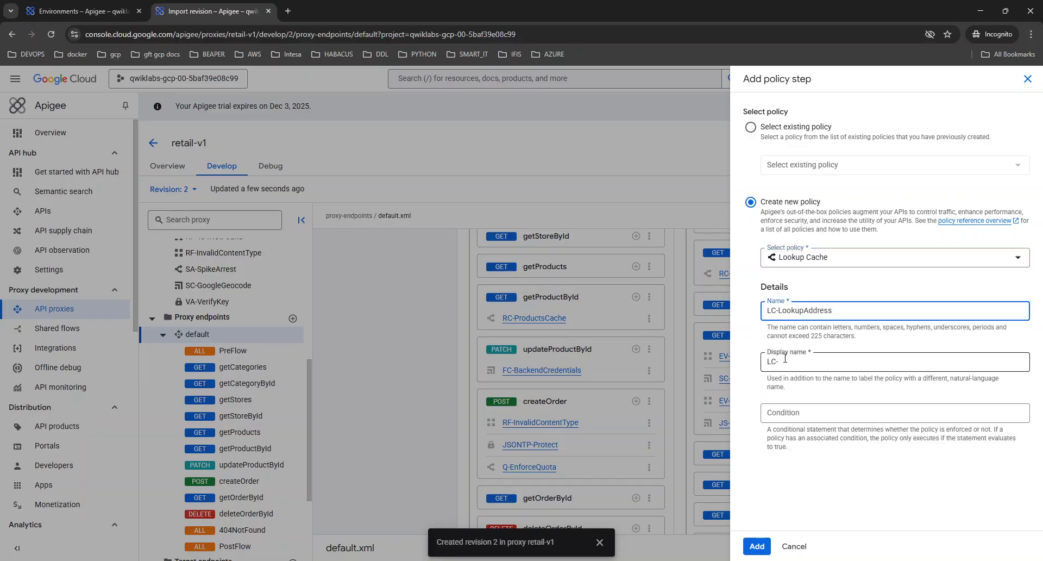
text(LC-LookupAddress)
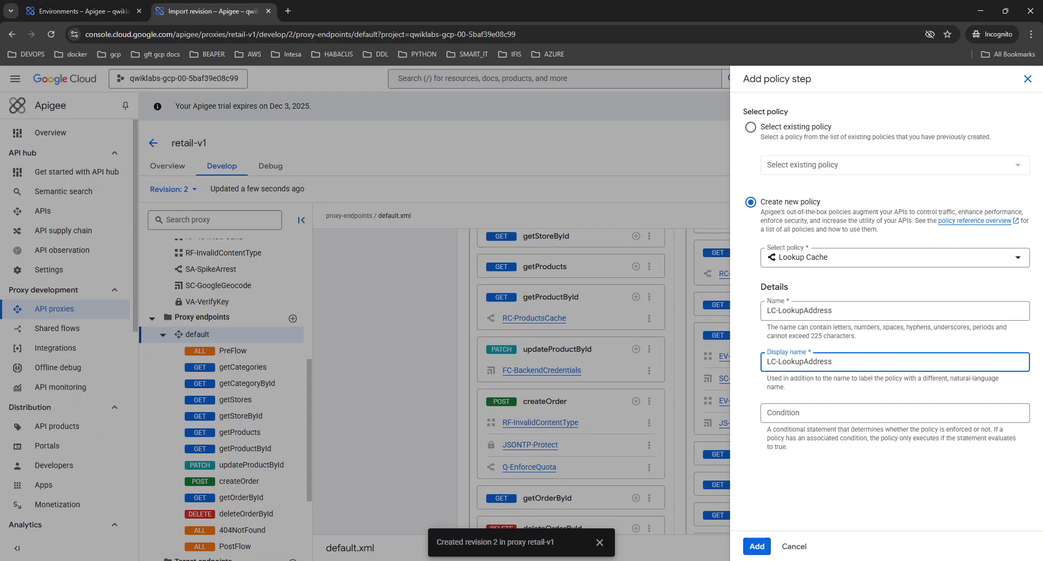
click(757, 546)
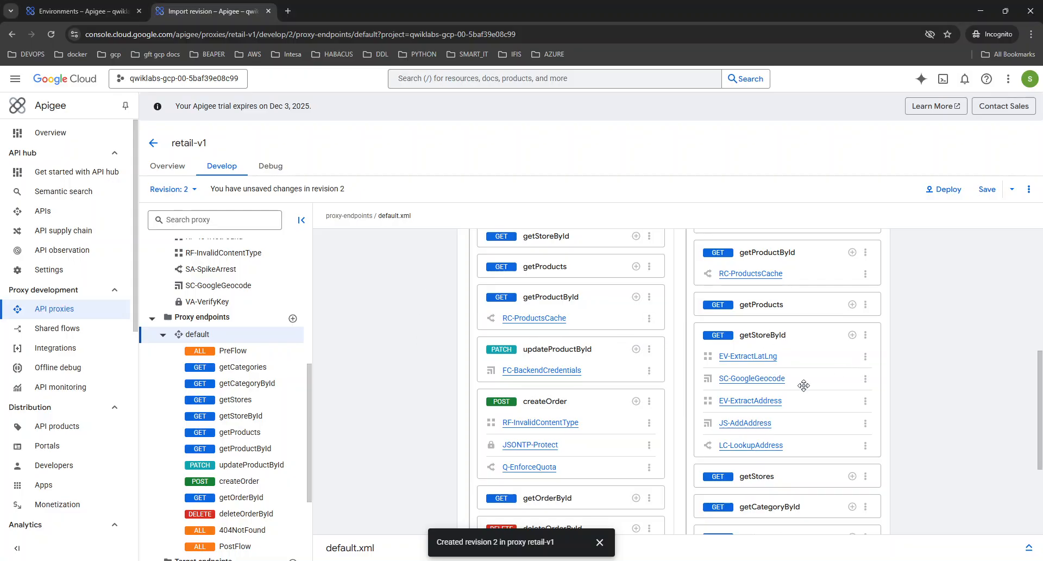
Replace the LC-LookupAddress XML with a lookup using AddressesCache, Exclusive scope, lat and lng key fragments, and assignment to address
click(746, 448)
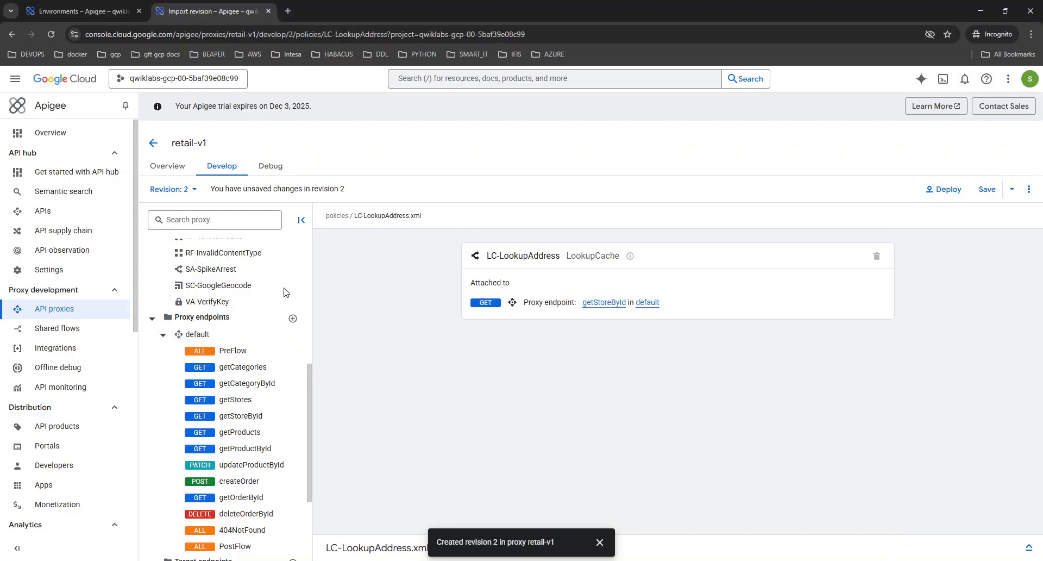
click(1029, 549)
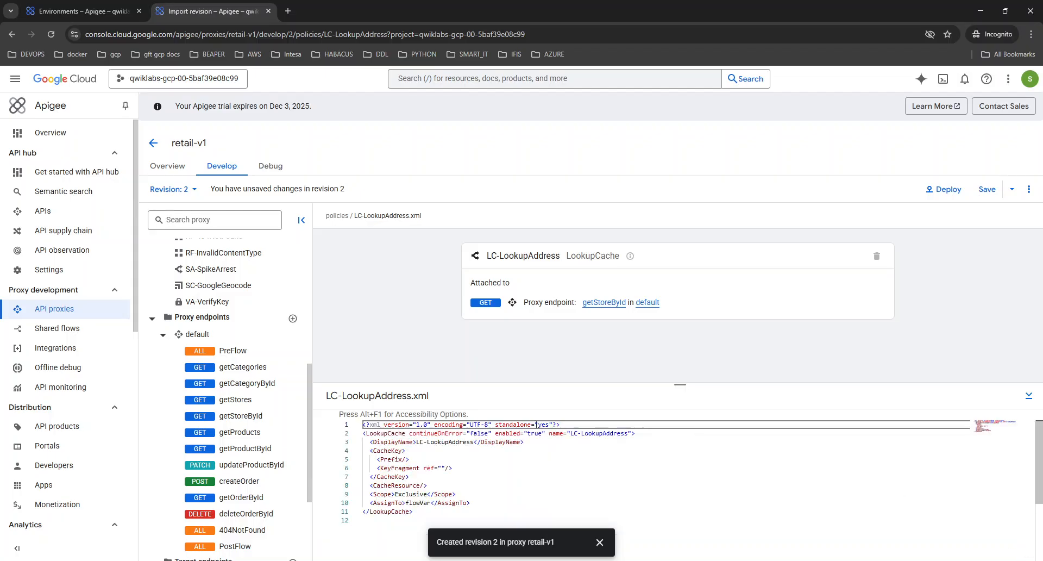
click(600, 541)
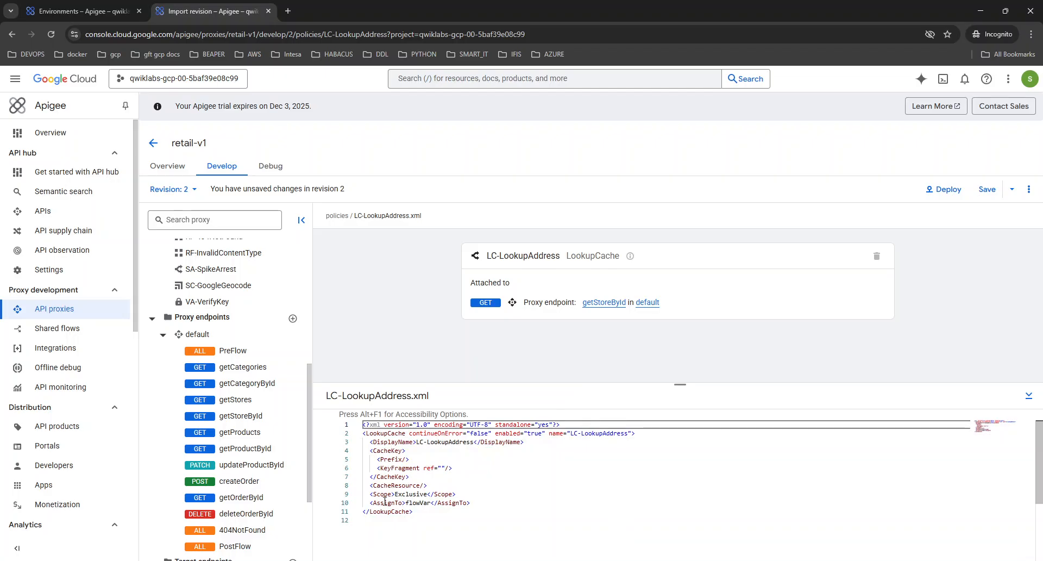
click(512, 462)
key(ctrl+a)
text(<LookupCache continueOnError="false" enabled="true" name="LC-LookupAddress">   <CacheResource>AddressesCache</CacheResource>   <Scope>Exclusive</Scope>   <CacheKey>     <KeyFragment ref="lat"/>     <KeyFragment ref="lng"/>   </CacheKey>   <AssignTo>address</AssignTo> </LookupCache>)
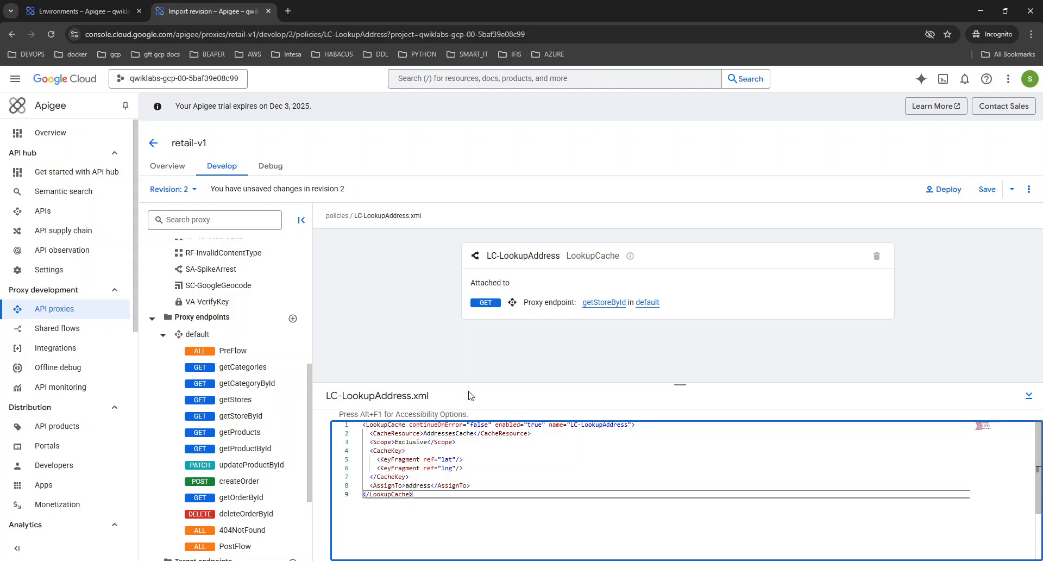
Review the getStoreById response policies in the default proxy endpoint and how addAddress.js uses the address variable
click(235, 336)
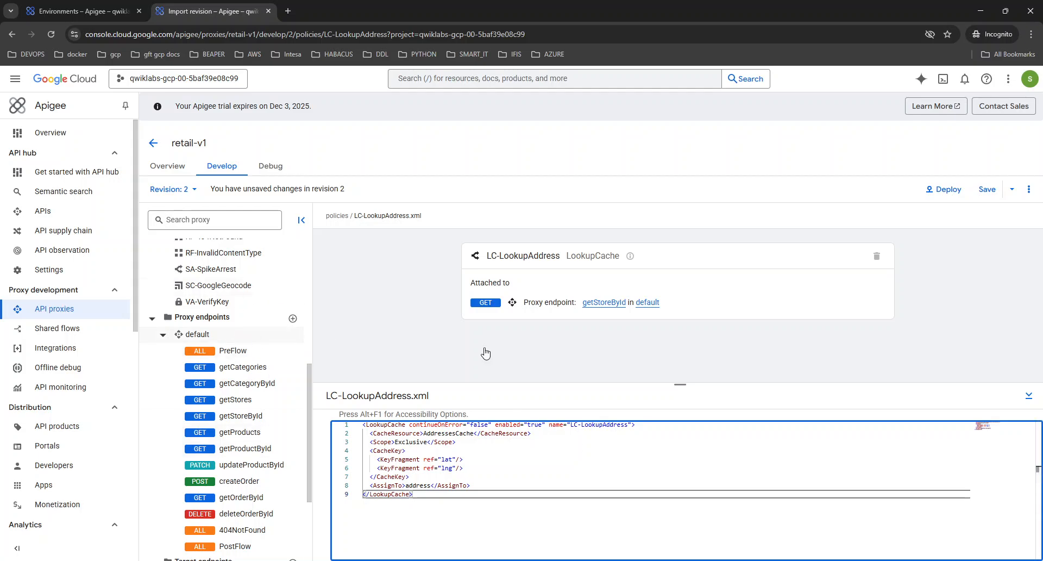
click(1028, 395)
scroll(975, 375, down, 5)
scroll(974, 375, down, 1)
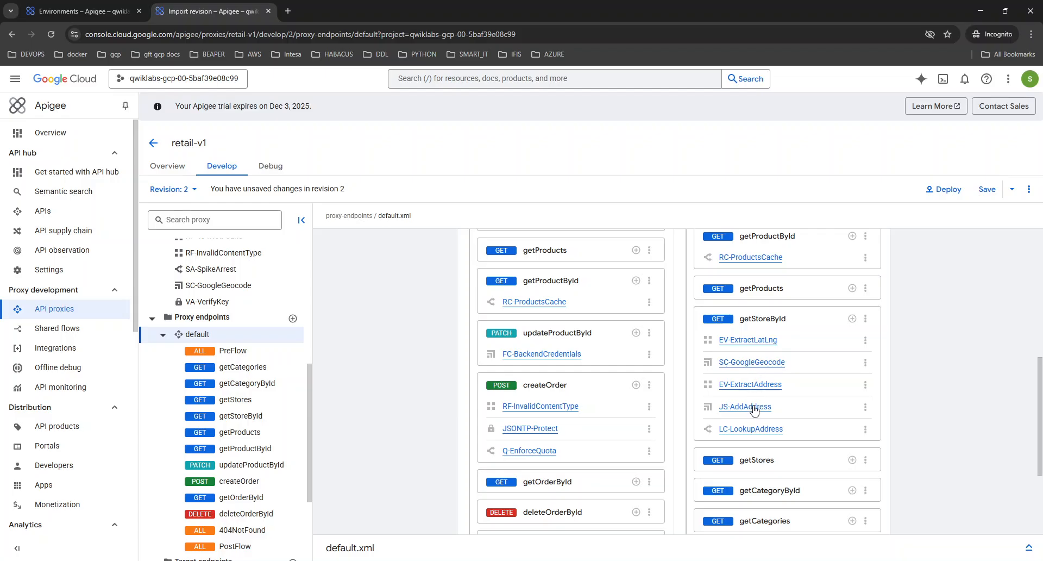
scroll(207, 465, down, 3)
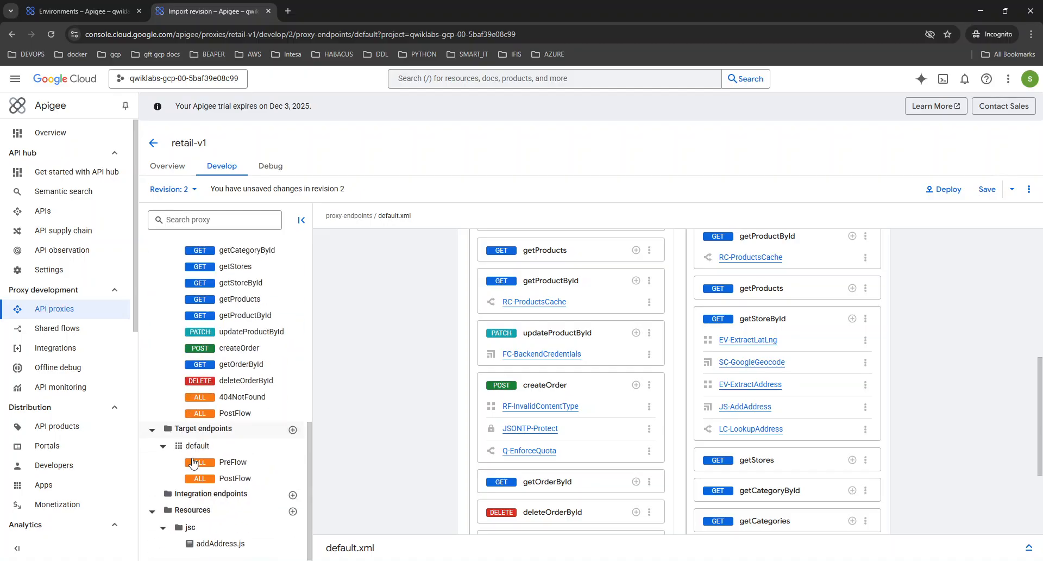
click(220, 544)
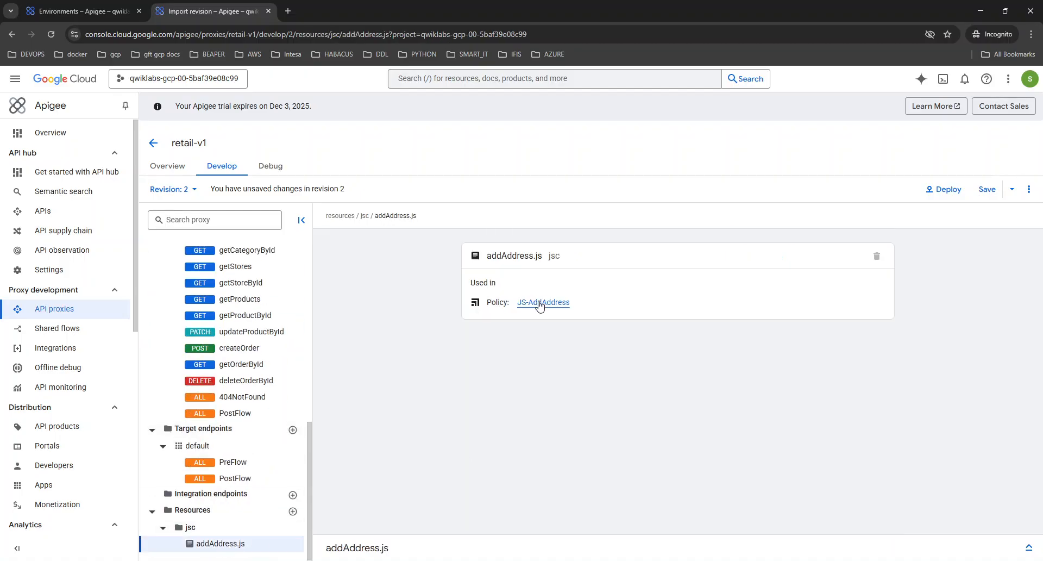
click(1029, 547)
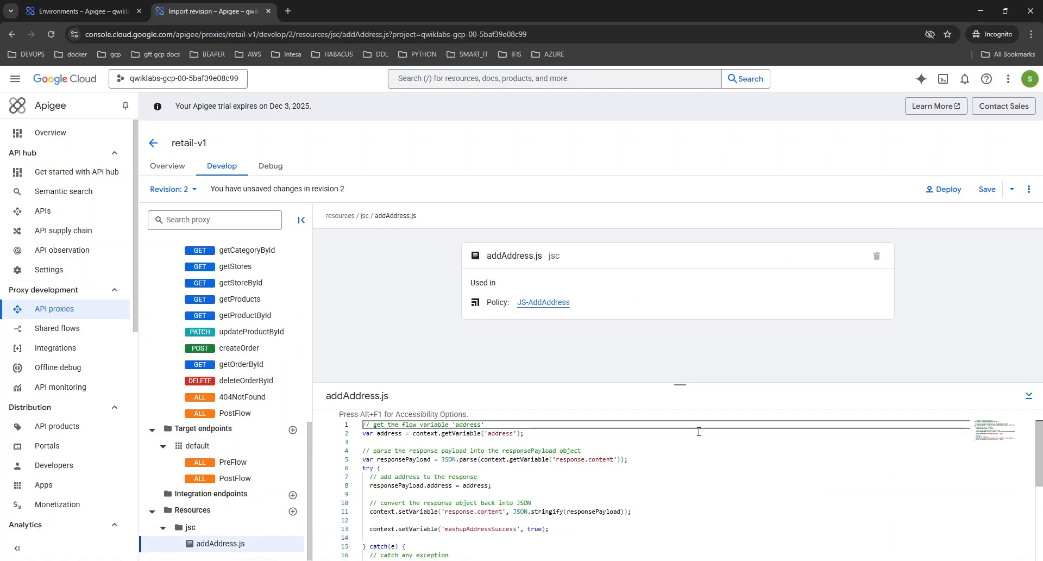
double_click(389, 433)
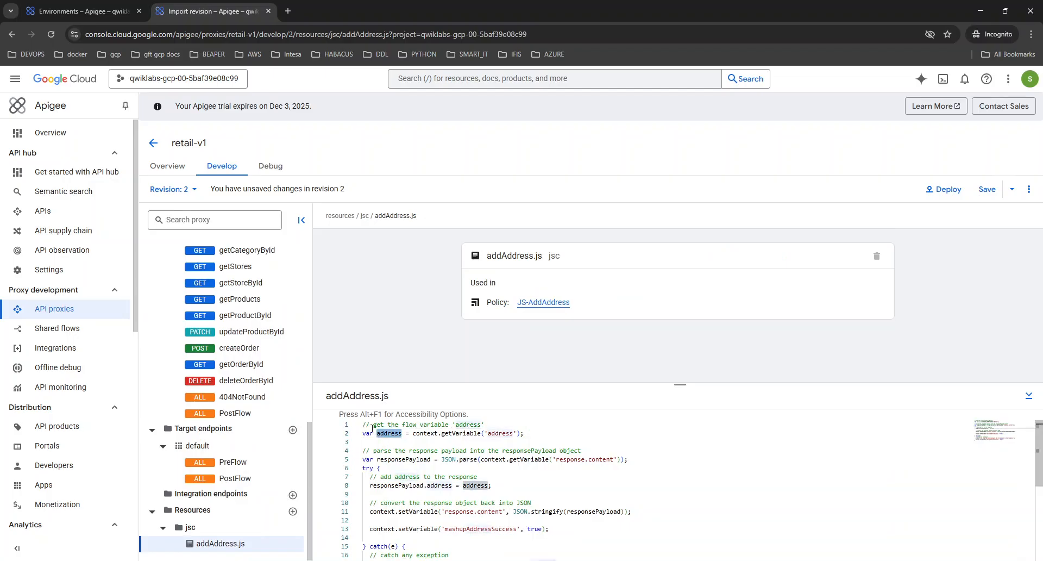
Recheck the default proxy endpoint's getStoreById policies and examine the lat and lng variable definitions in EV-ExtractLatLng
scroll(289, 395, up, 10)
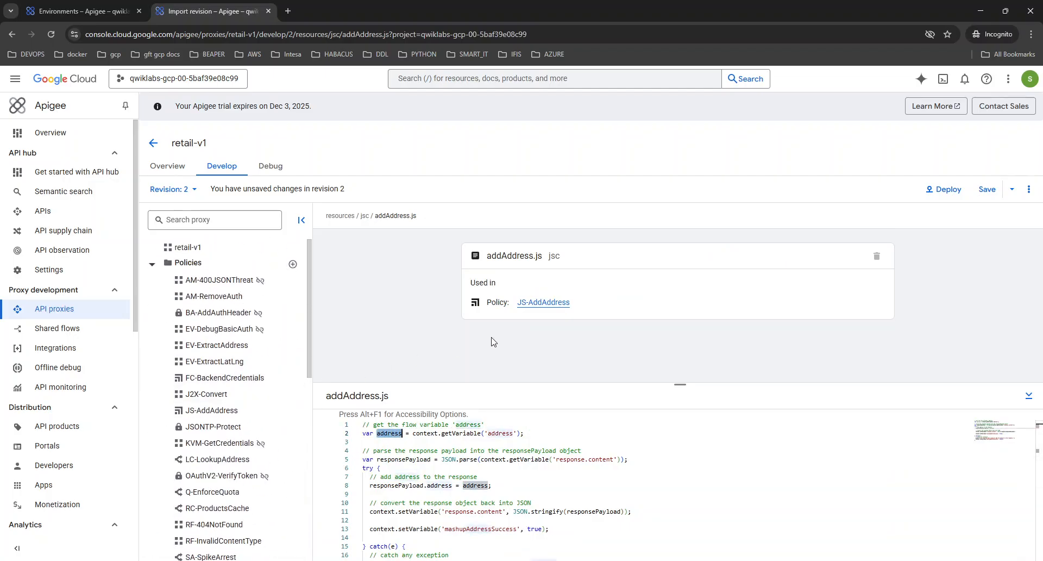
scroll(244, 413, down, 4)
click(241, 406)
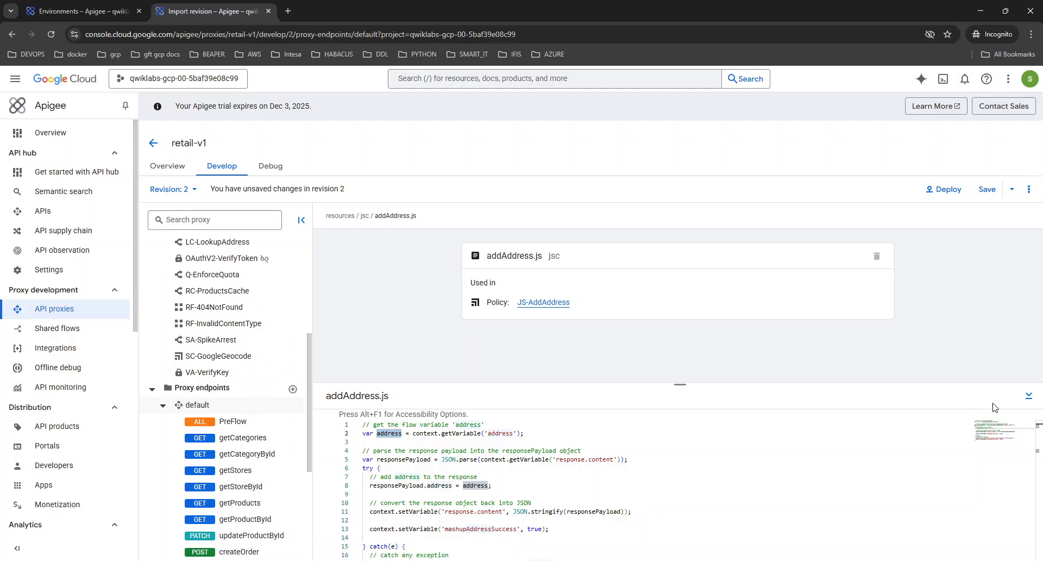
click(1028, 340)
scroll(993, 400, down, 7)
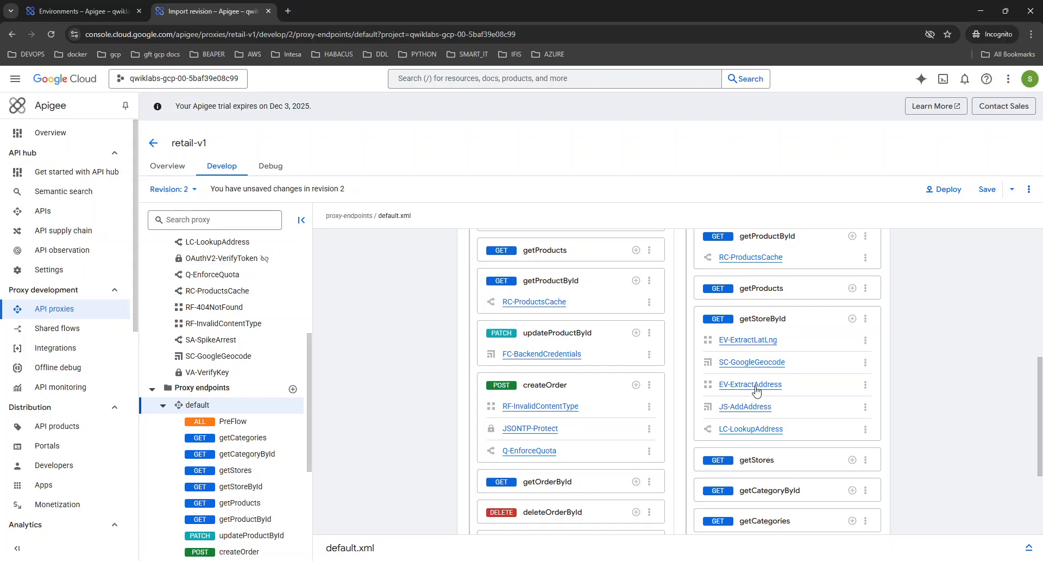
scroll(272, 357, up, 3)
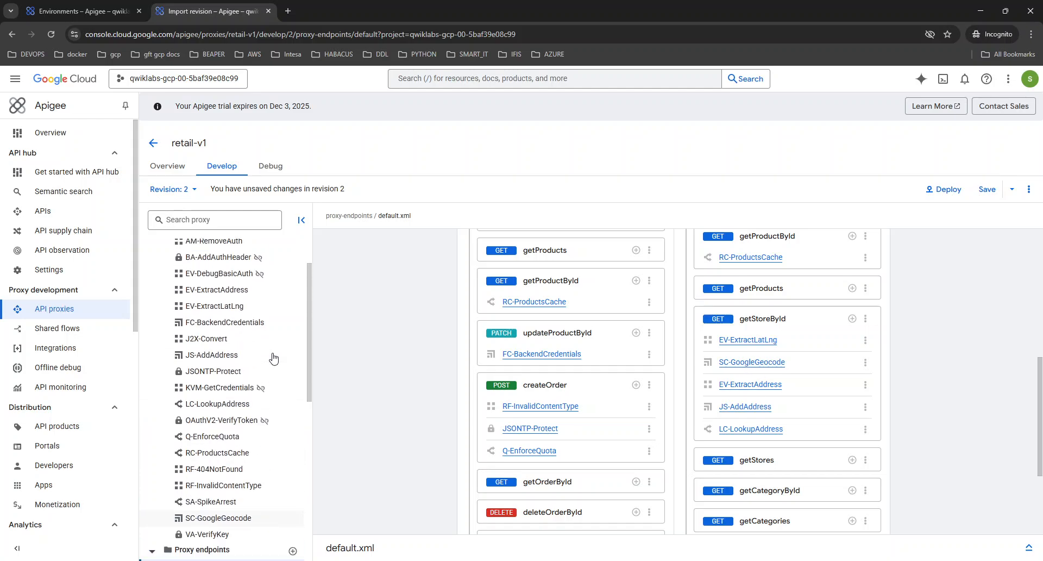
click(233, 308)
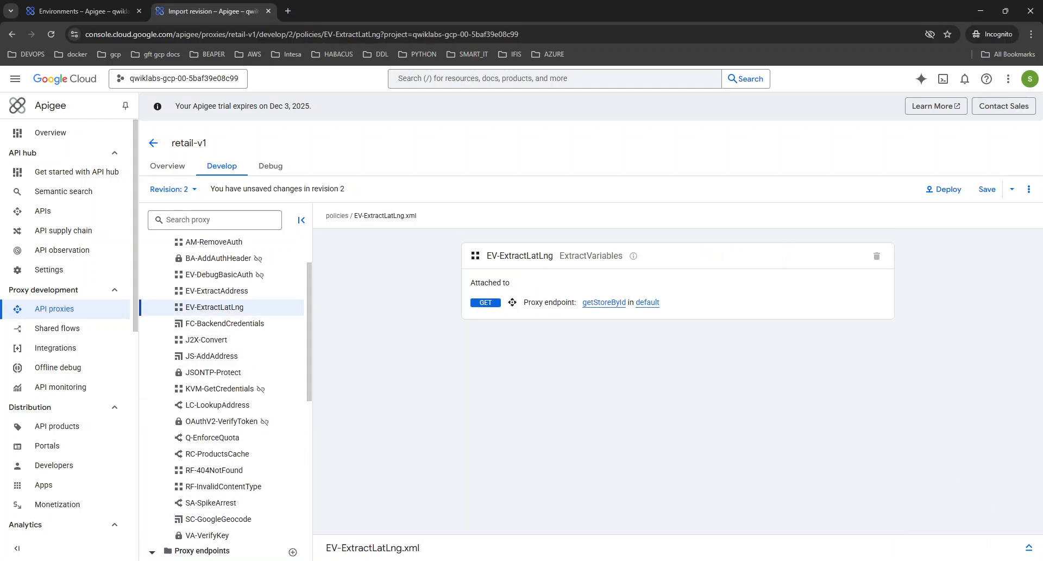
click(1029, 548)
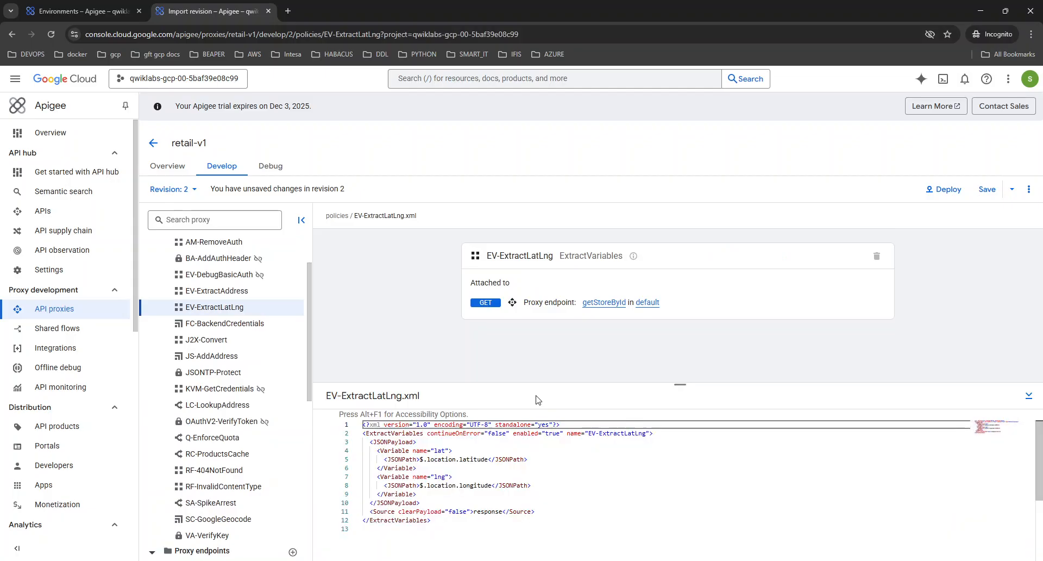
click(420, 460)
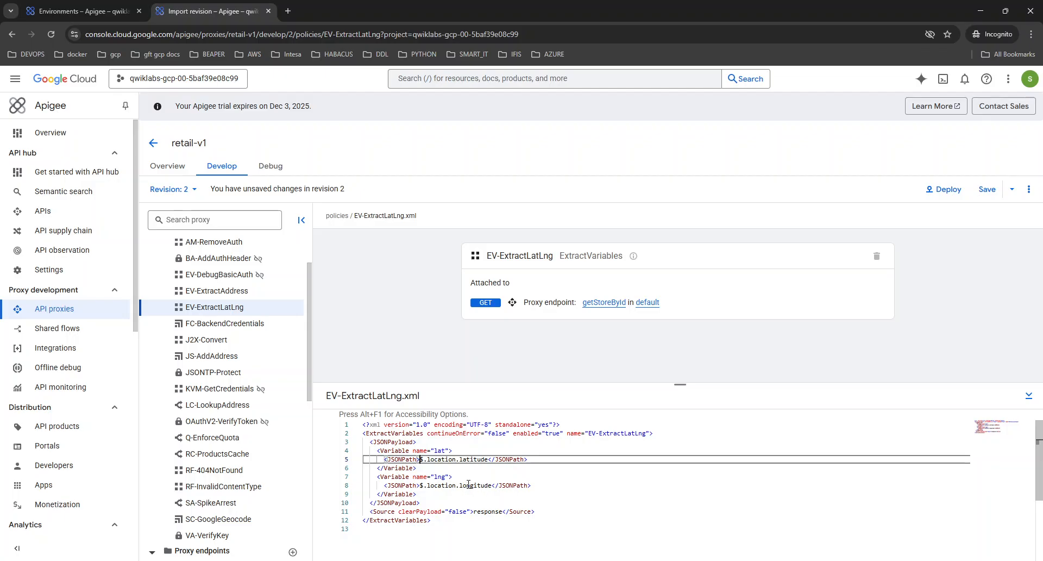
click(441, 450)
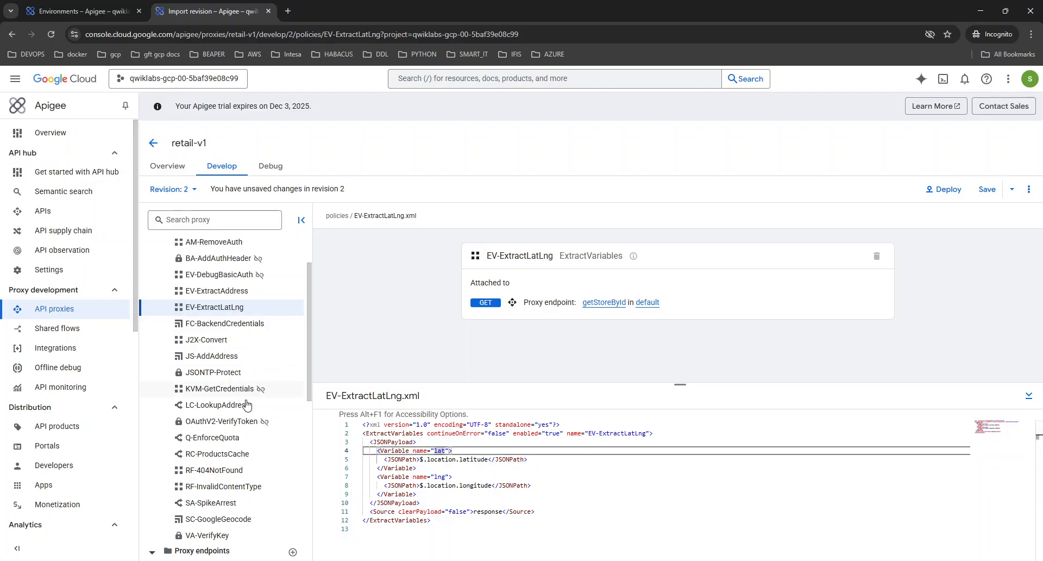
Examine the query parameters and HTTP target connection in the SC-GoogleGeocode service callout policy
click(227, 521)
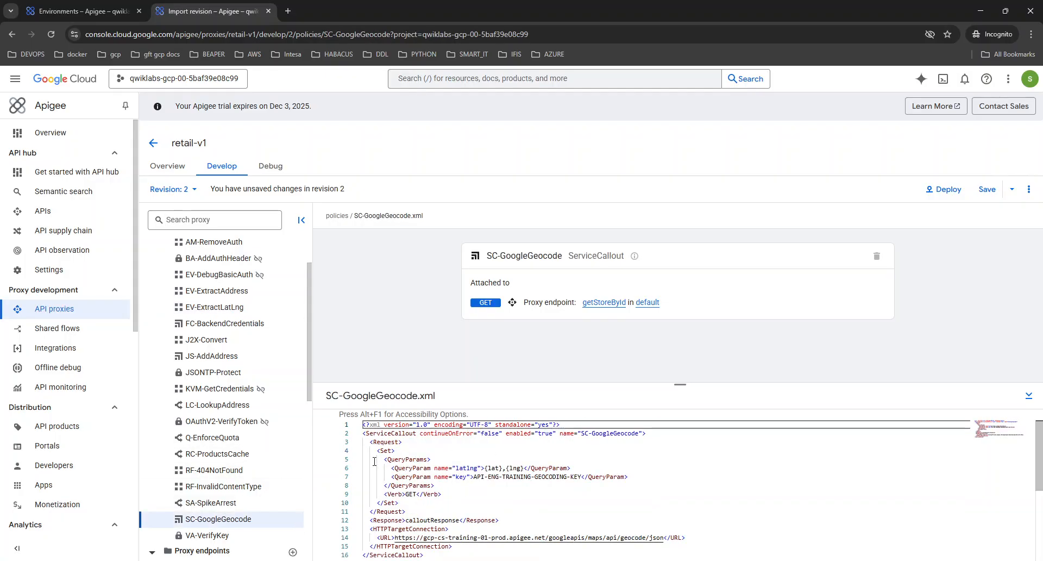
drag(372, 454, 463, 491)
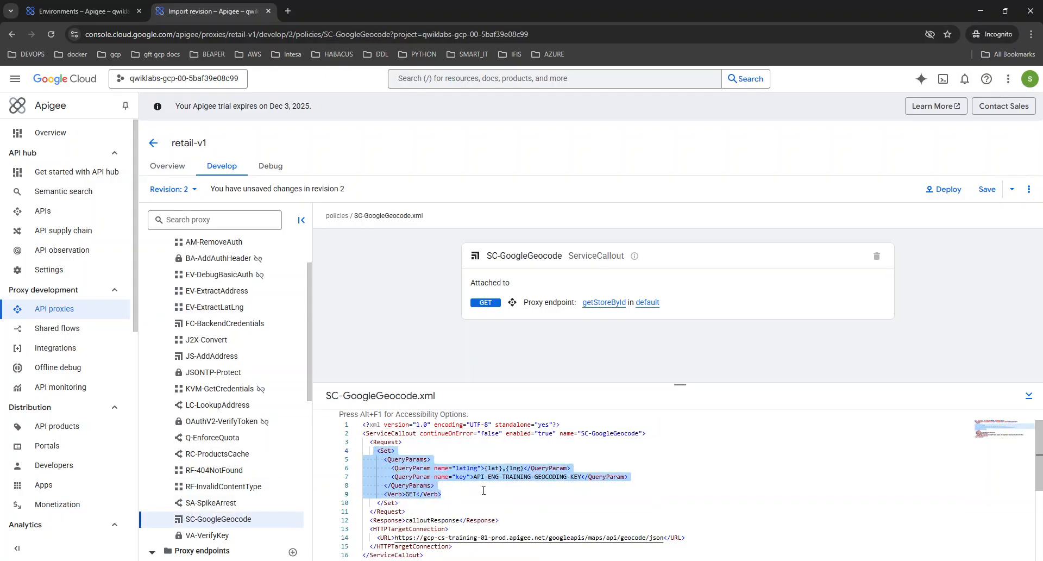
double_click(464, 469)
click(506, 468)
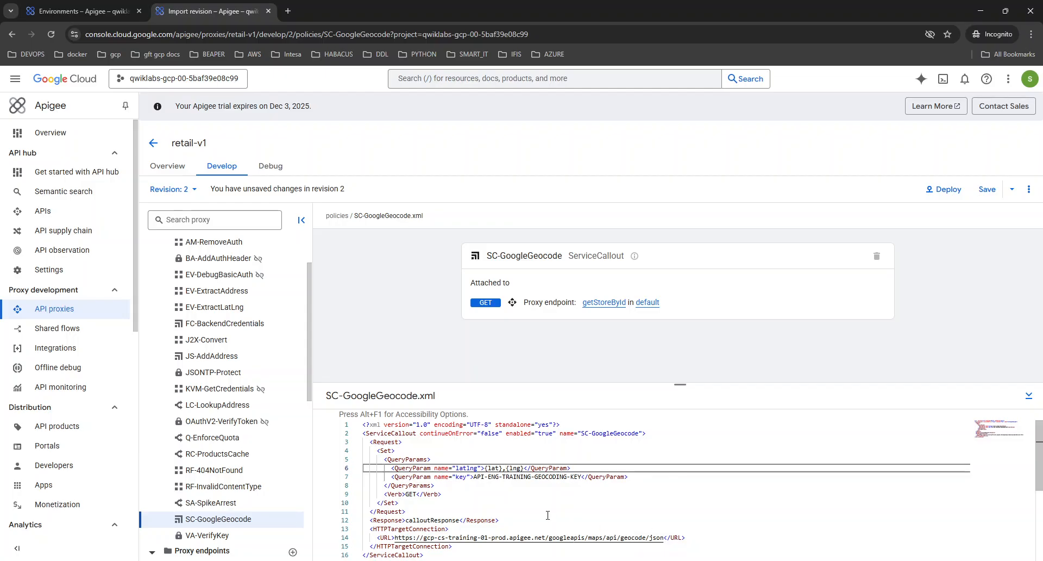
scroll(548, 515, down, 2)
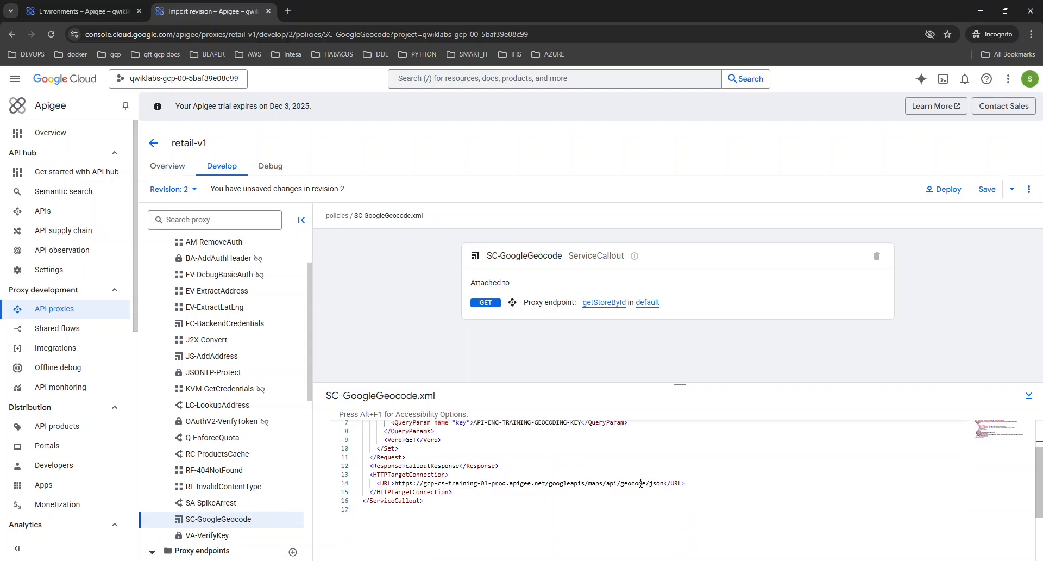
Copy the target URL from the SC-GoogleGeocode policy and open it in a new browser tab
drag(664, 483, 395, 483)
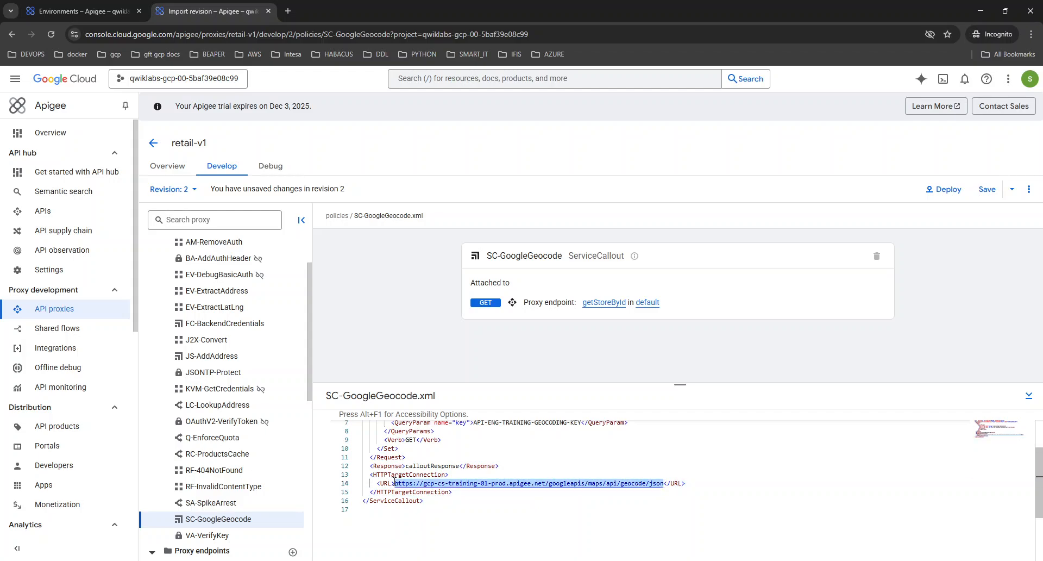
key(ctrl+c)
key(ctrl+t)
key(ctrl+v)
key(Return)
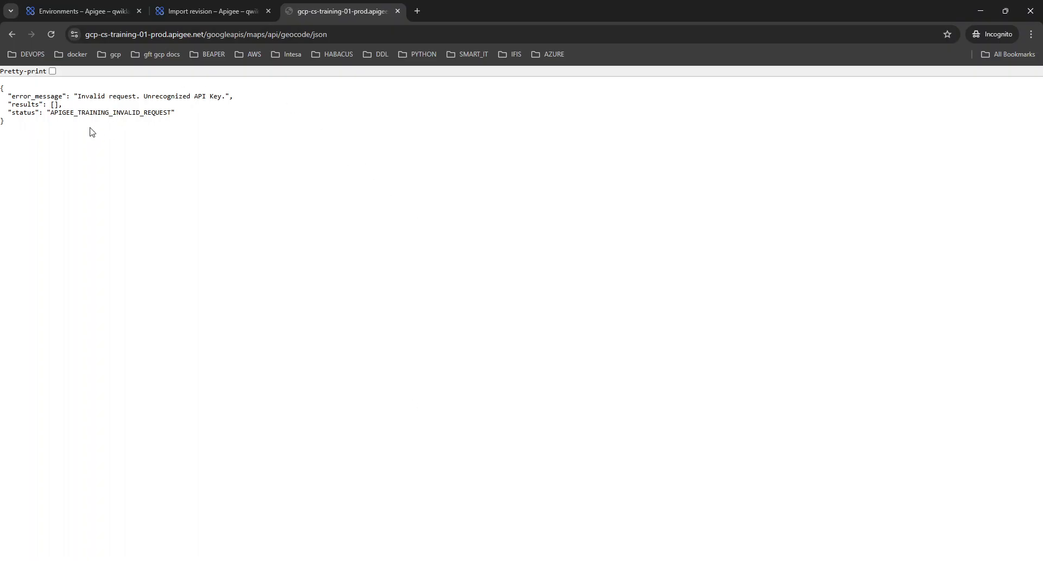
Copy the API key from the SC-GoogleGeocode policy and request the geocode URL with it as the key query parameter
click(211, 11)
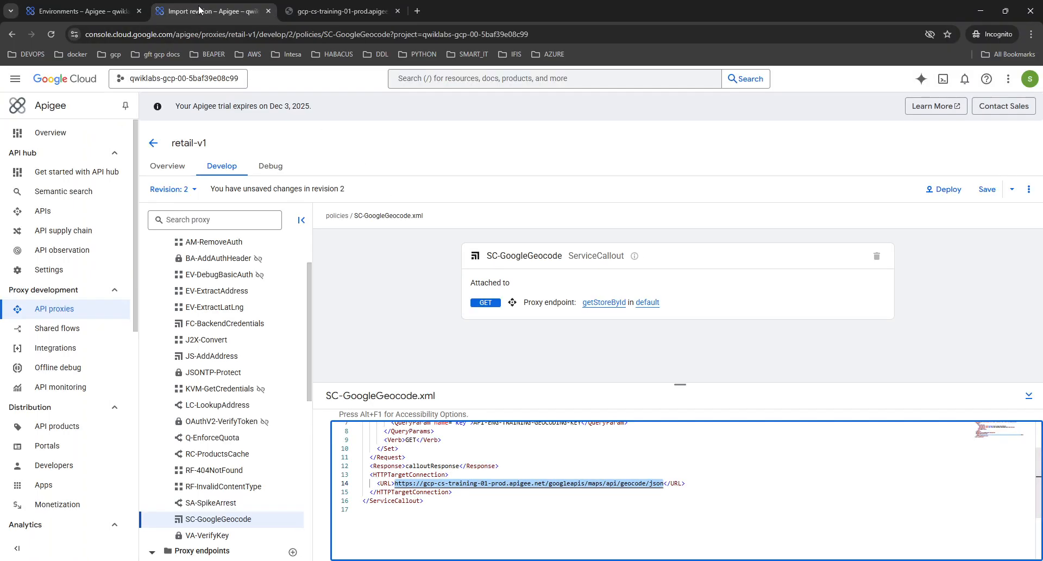
scroll(505, 479, up, 2)
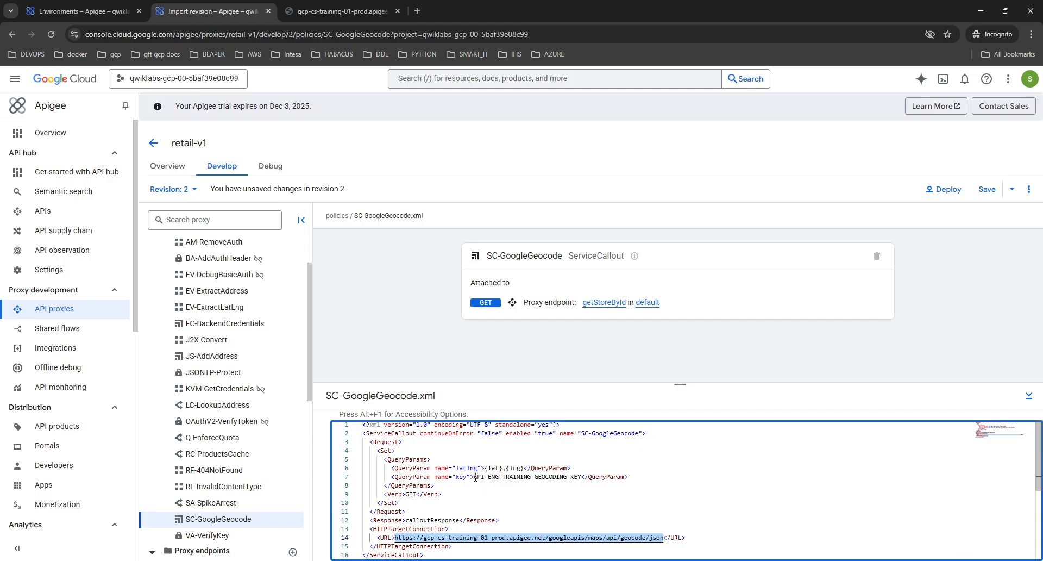
drag(582, 476, 474, 477)
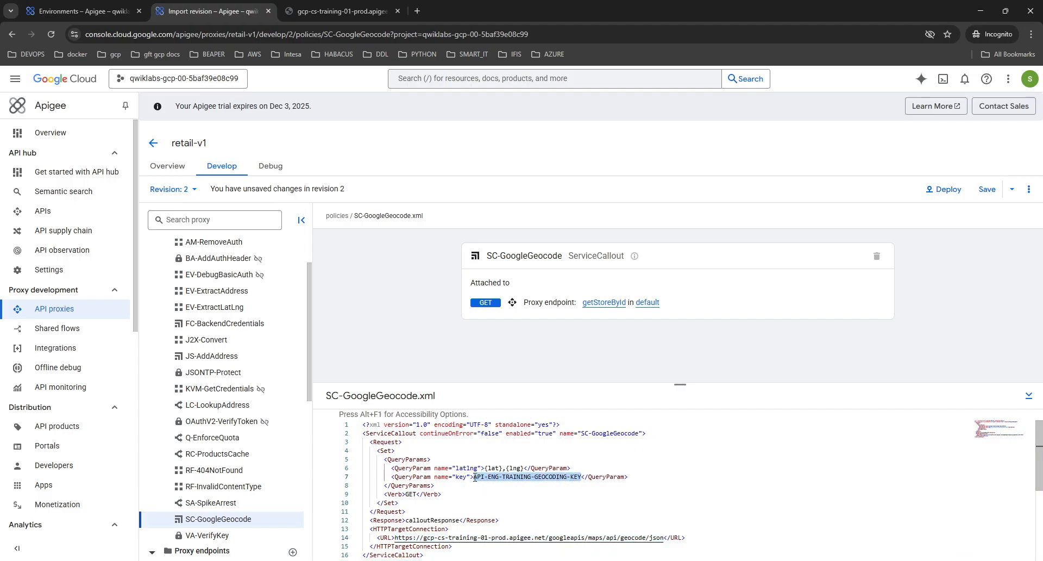
click(343, 10)
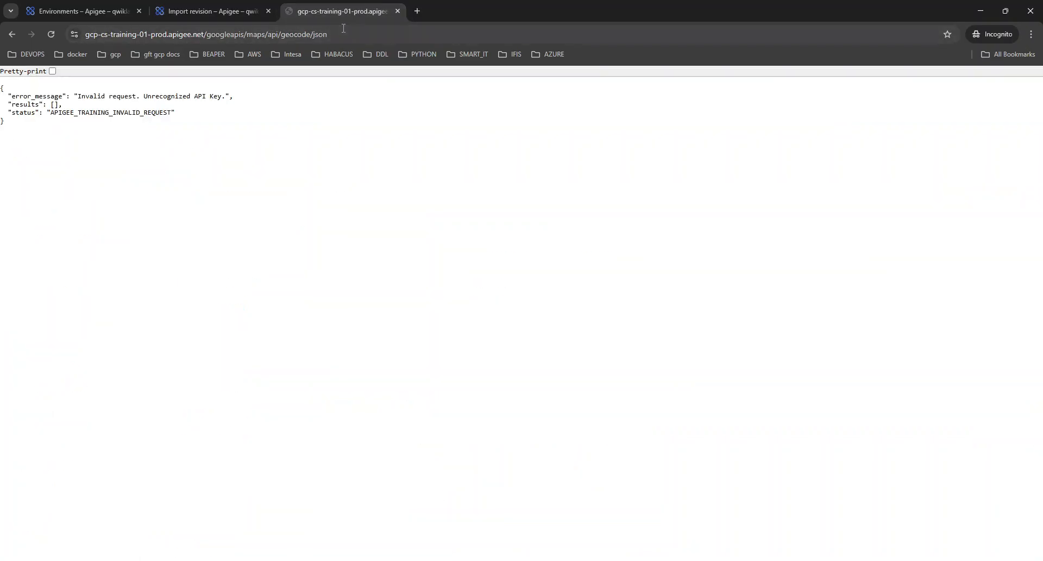
click(358, 34)
click(371, 34)
text(?)
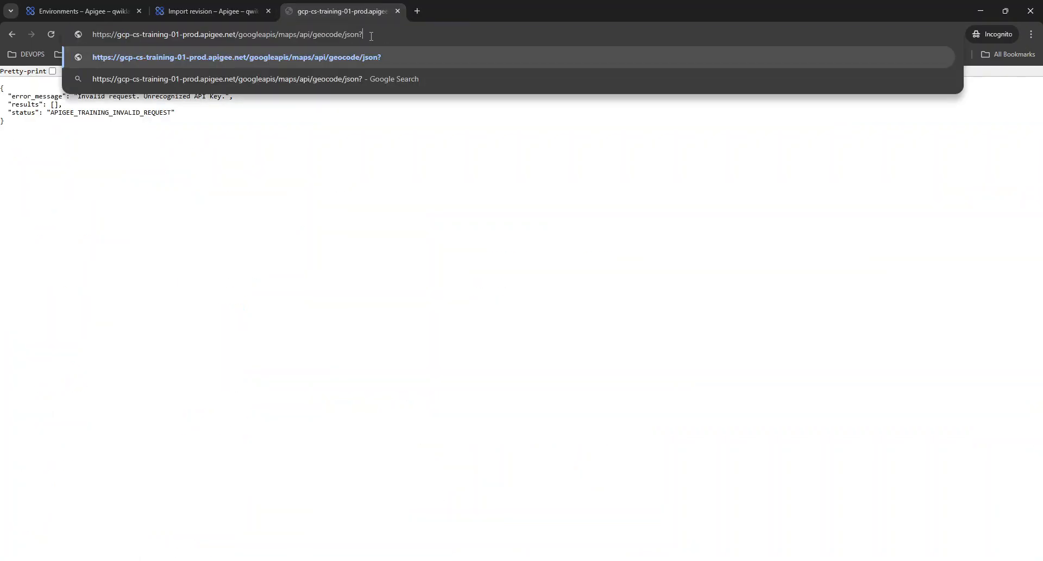
text(key=)
key(ctrl+v)
key(Return)
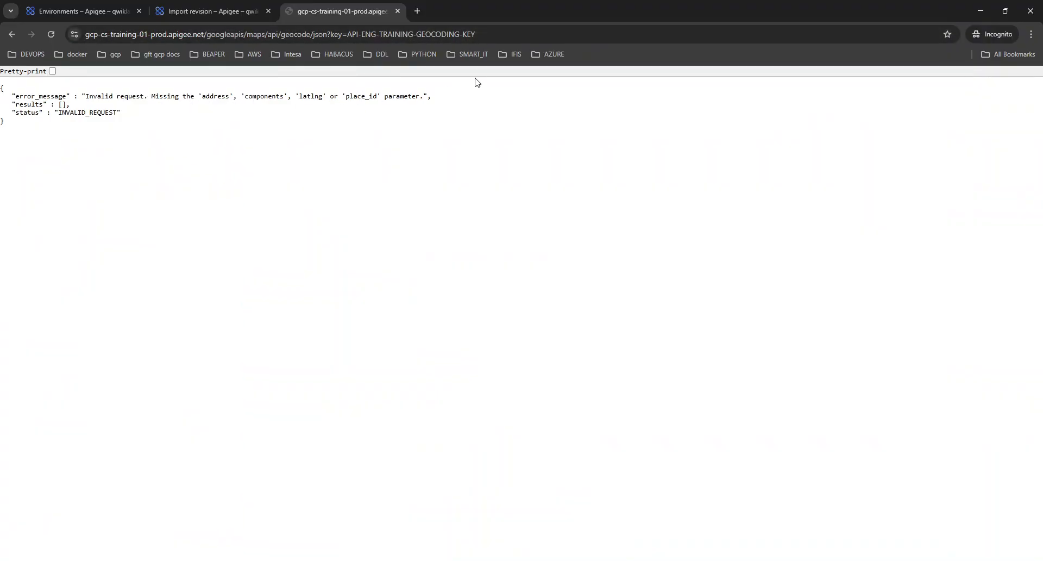
Request the geocode URL with the policy's latlng parameter added and set to 45,65, and close that browser tab
click(504, 32)
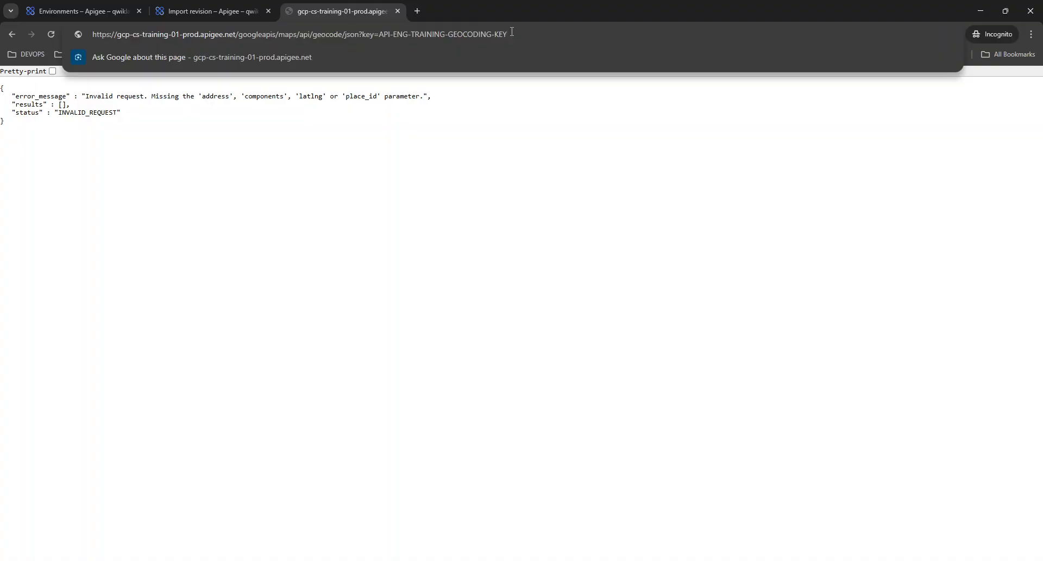
text(&)
click(212, 11)
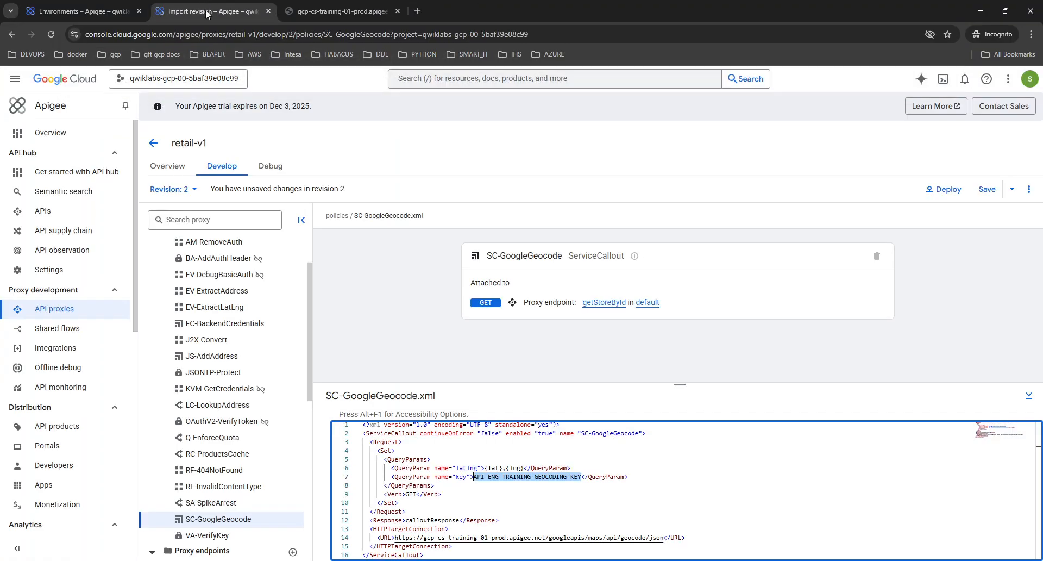
double_click(457, 468)
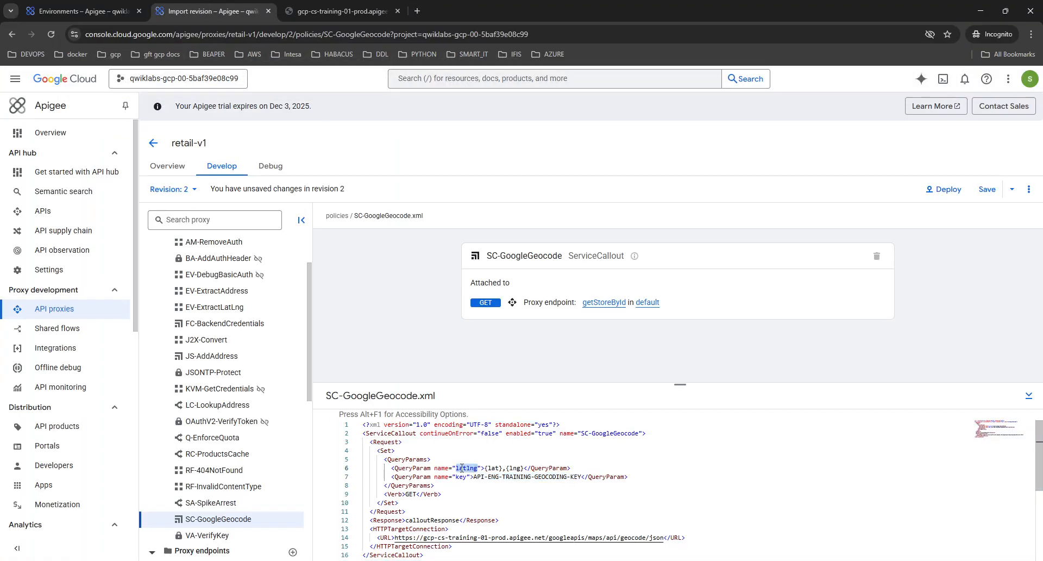
click(371, 10)
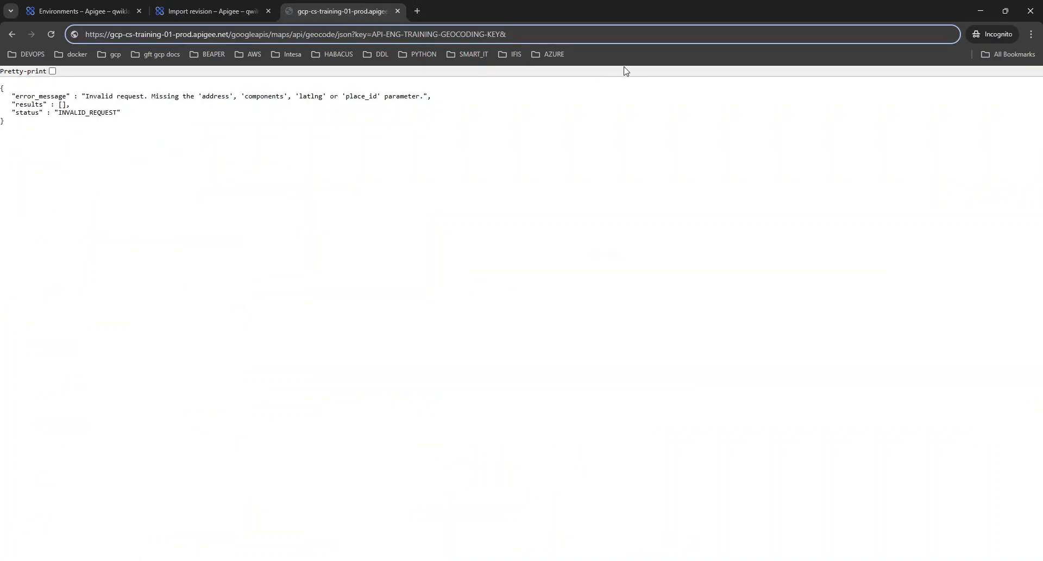
key(ctrl+v)
text(=)
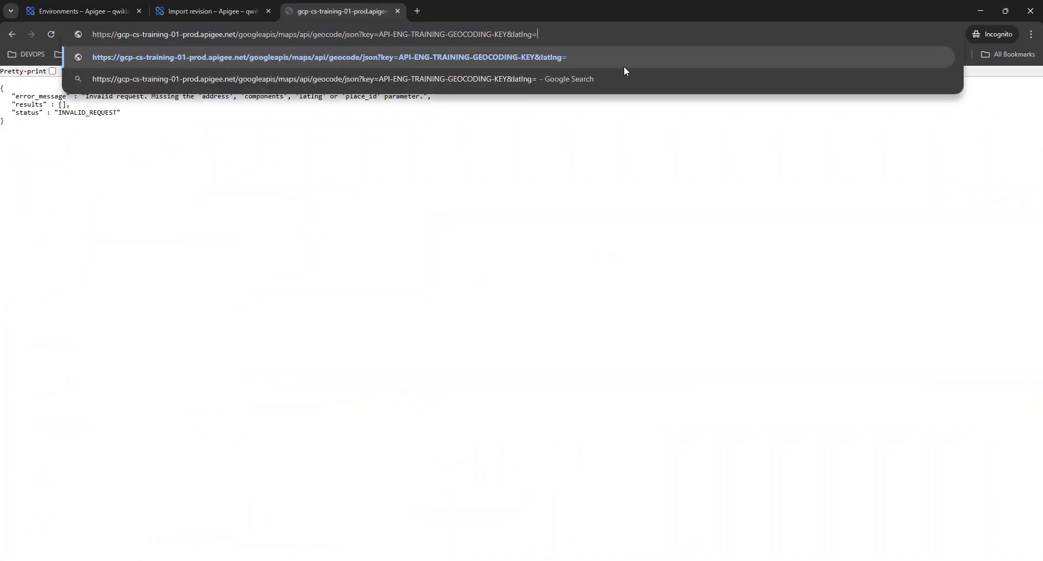
text(45)
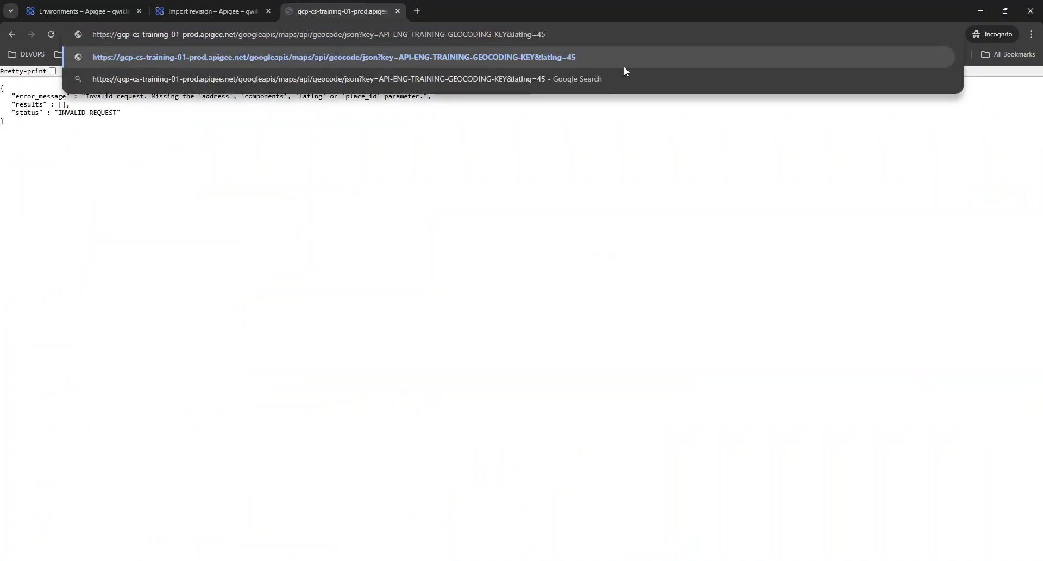
text(,65)
key(Return)
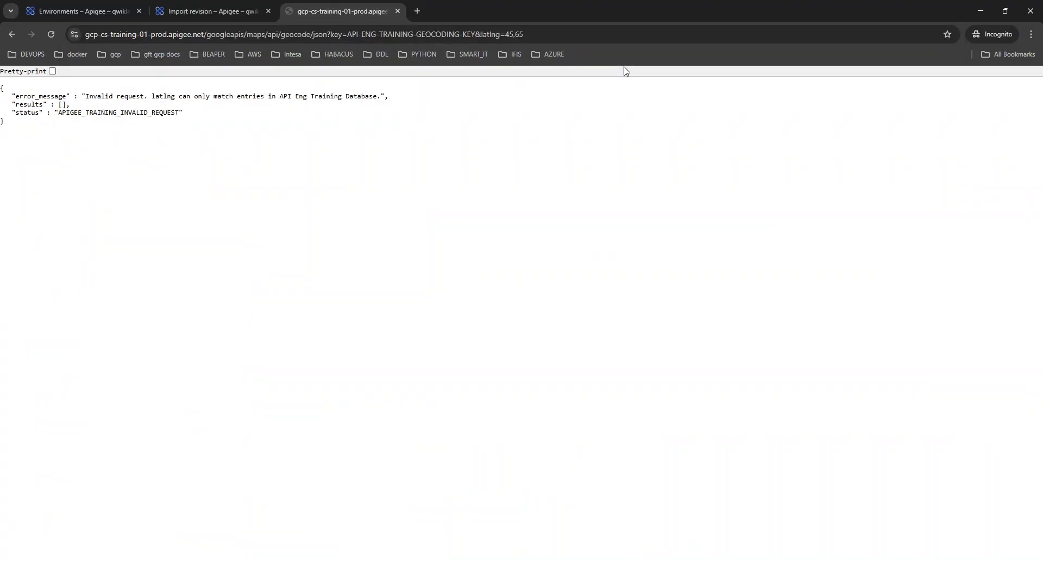
click(397, 11)
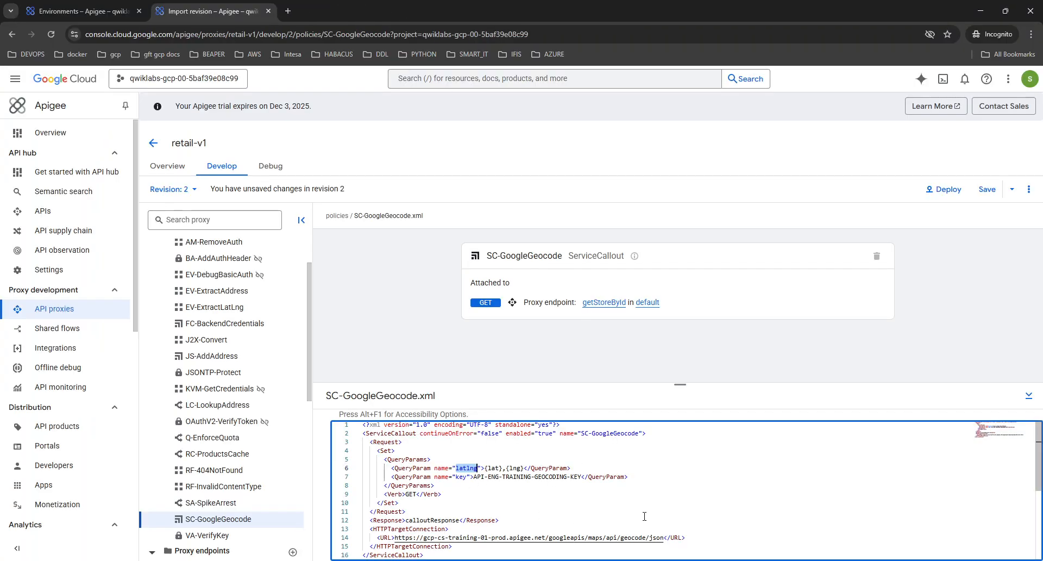
Examine the callout response variable in SC-GoogleGeocode and the address variable, JSON path and source in the EV-ExtractAddress policy
scroll(644, 516, down, 1)
double_click(418, 493)
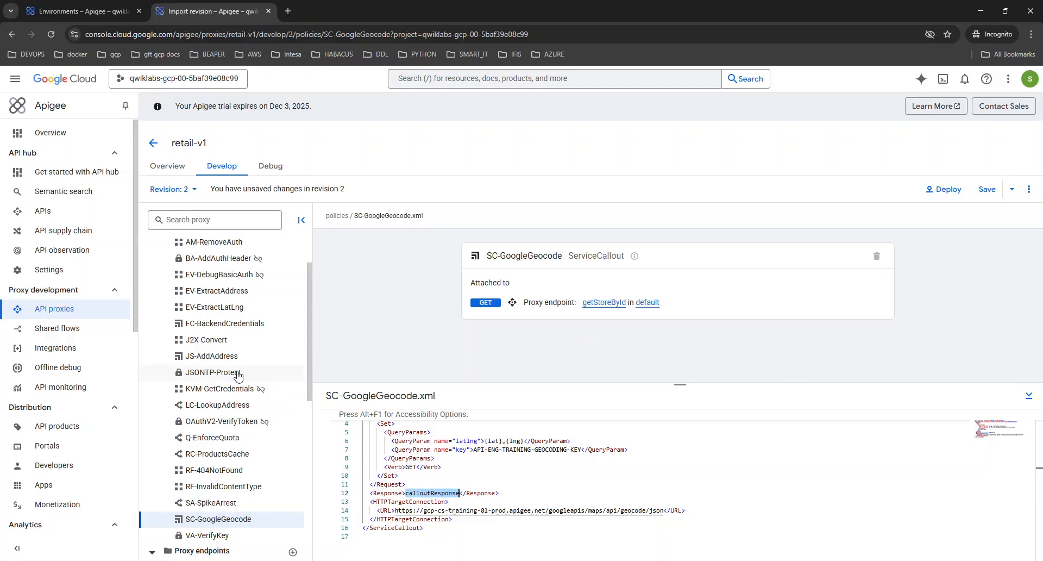
scroll(235, 375, up, 1)
click(242, 347)
click(420, 467)
double_click(433, 468)
double_click(511, 469)
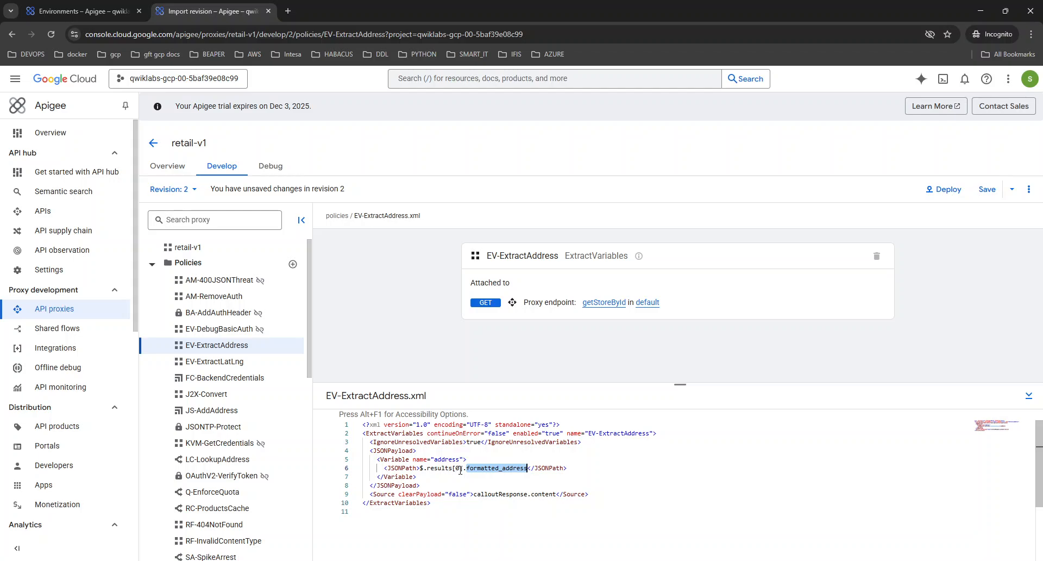
double_click(501, 494)
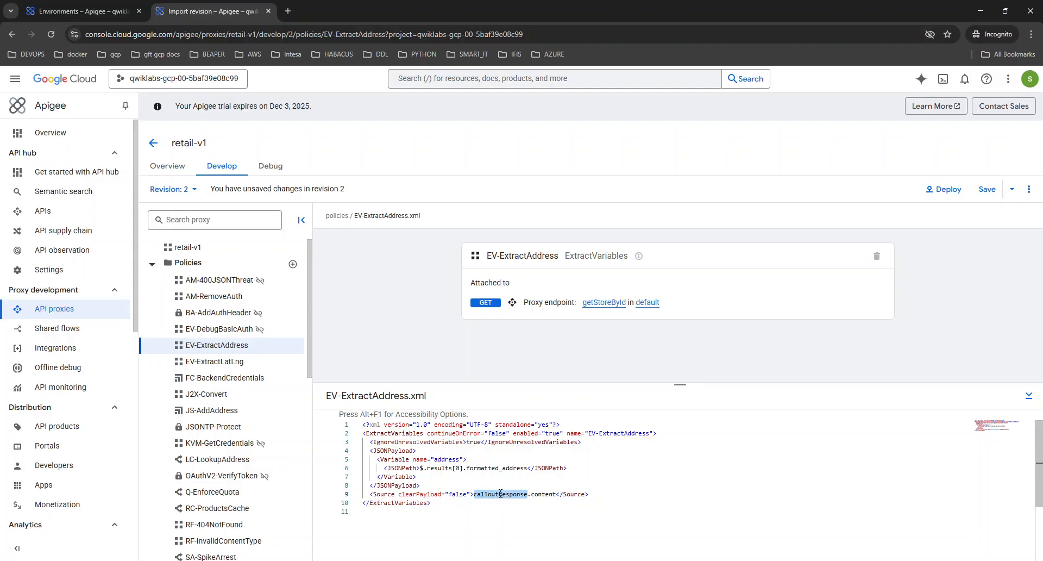
double_click(540, 493)
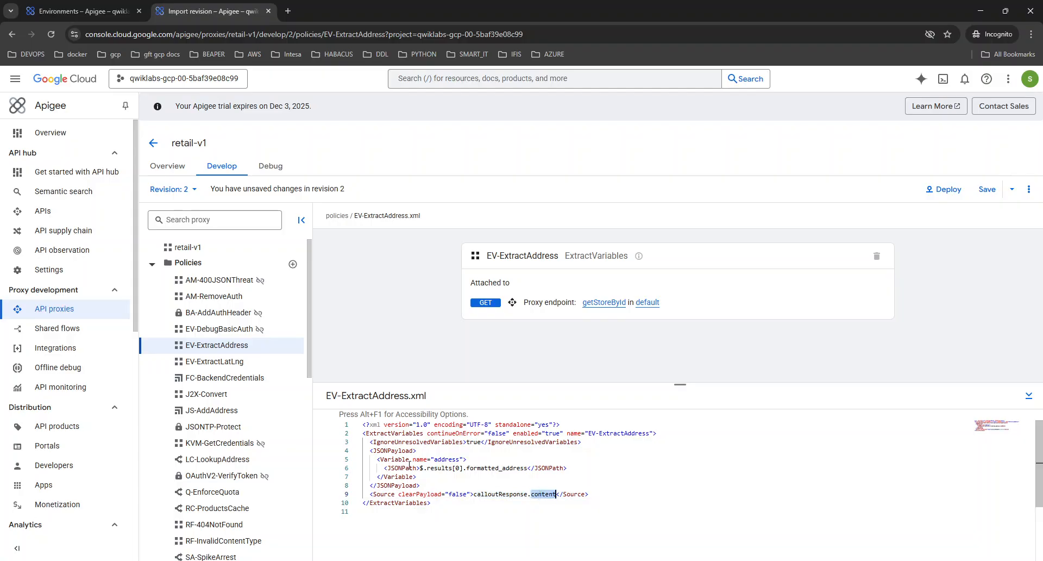
drag(421, 468, 527, 470)
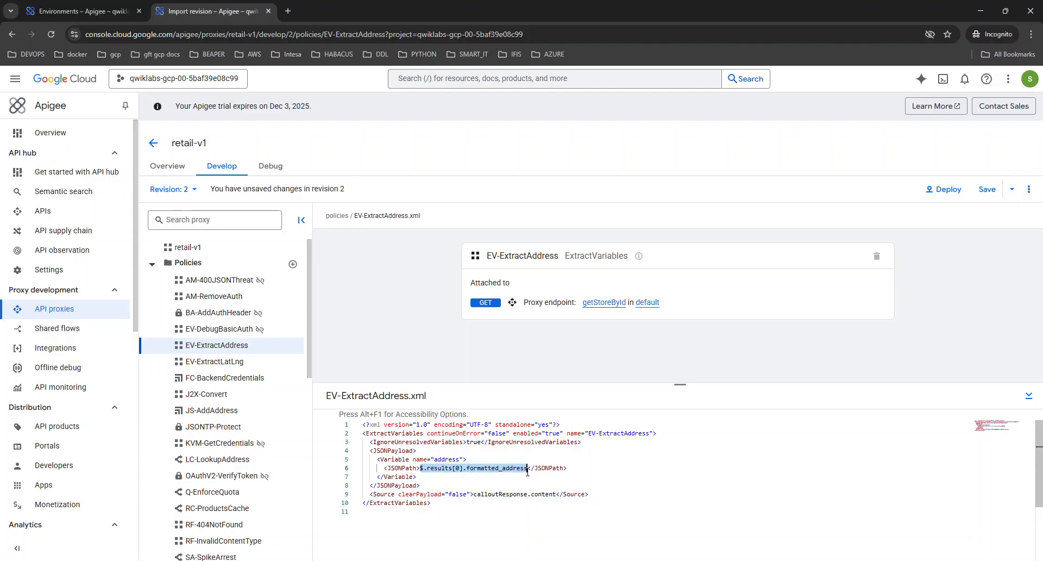
double_click(440, 460)
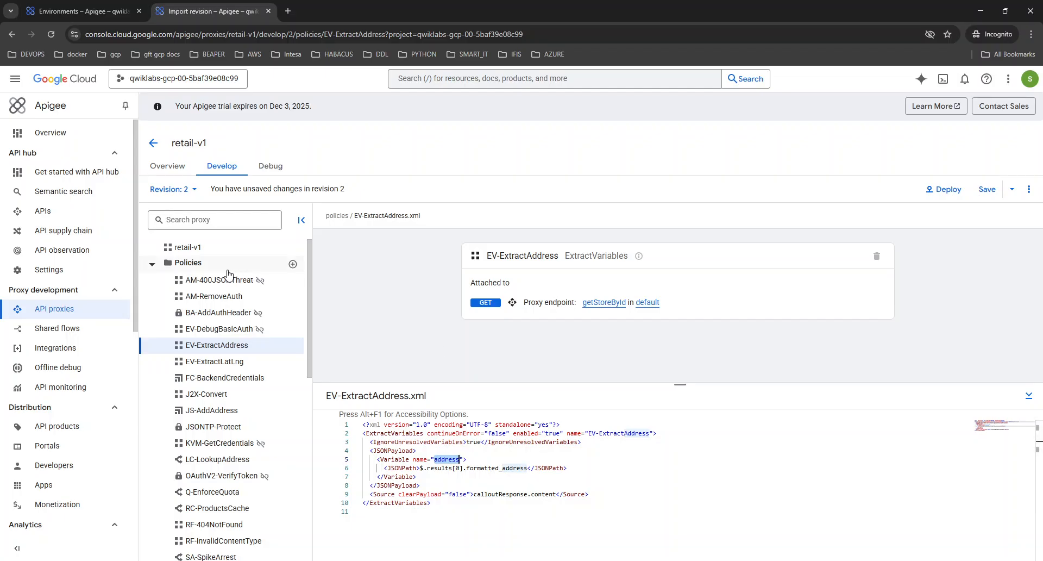
Open the default proxy endpoint and locate the getStoreById flow on the response side
scroll(258, 413, down, 4)
click(243, 407)
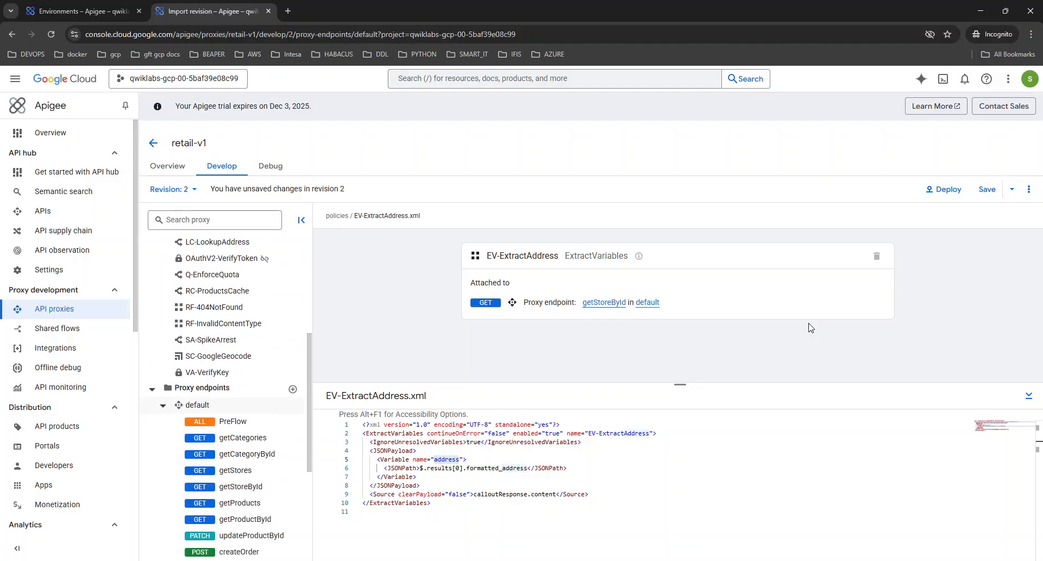
scroll(814, 330, down, 5)
scroll(847, 321, down, 3)
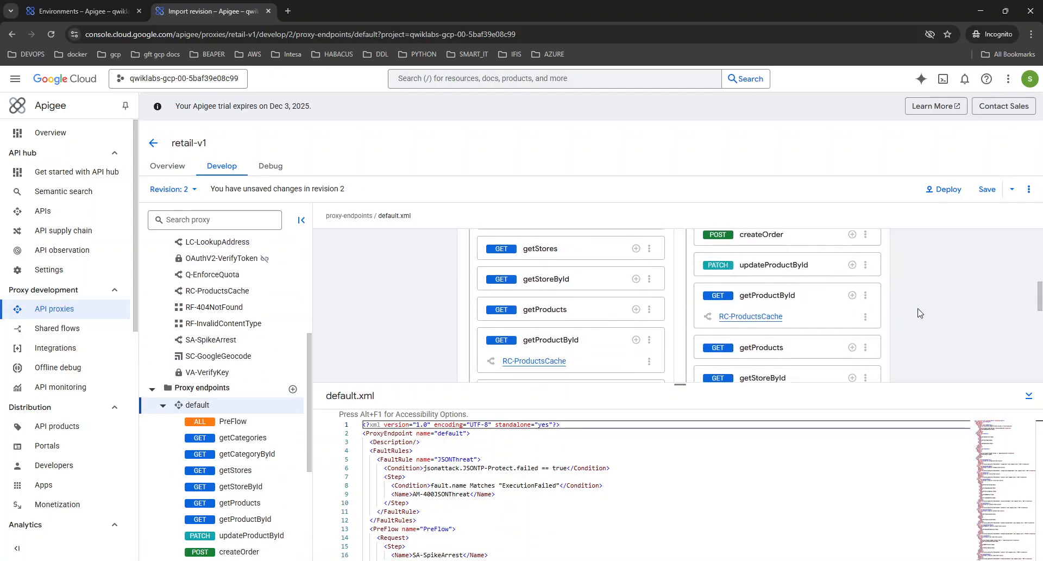
scroll(875, 321, down, 1)
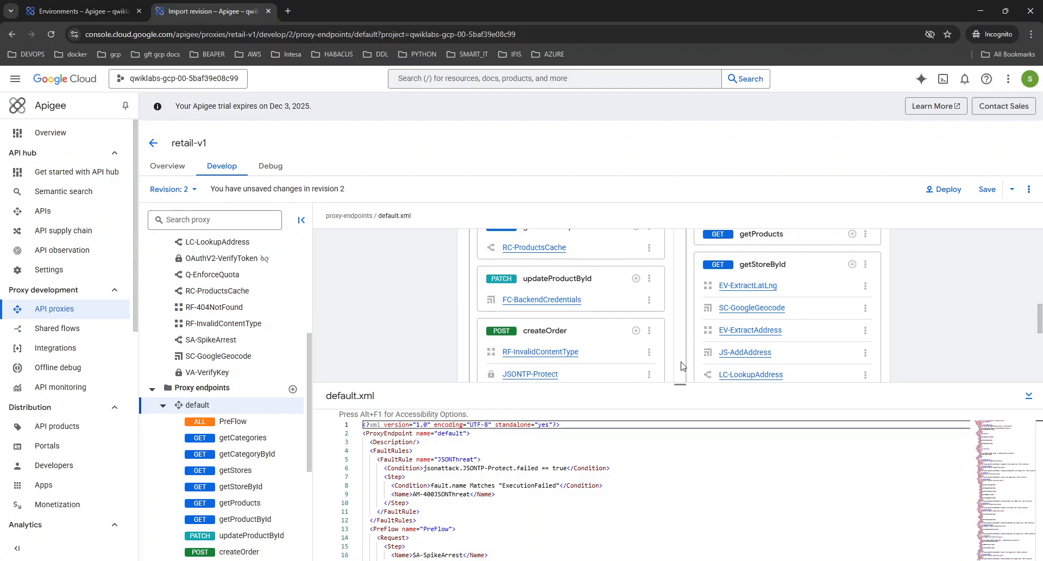
scroll(788, 357, down, 1)
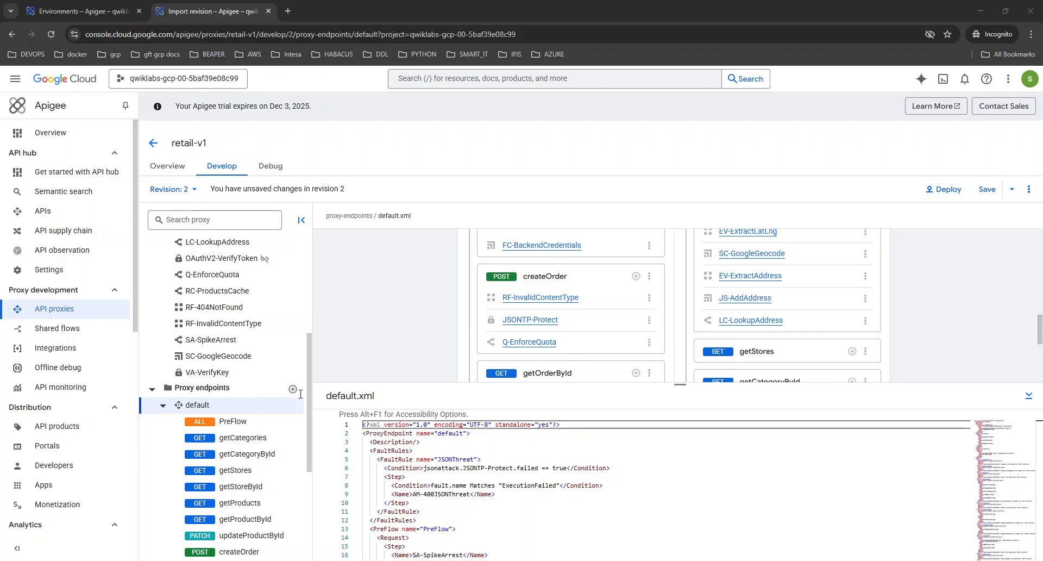
scroll(863, 305, up, 2)
Add a new Populate Cache policy to the getStoreById response flow, with name and display name PC-PopulateAddress
click(852, 318)
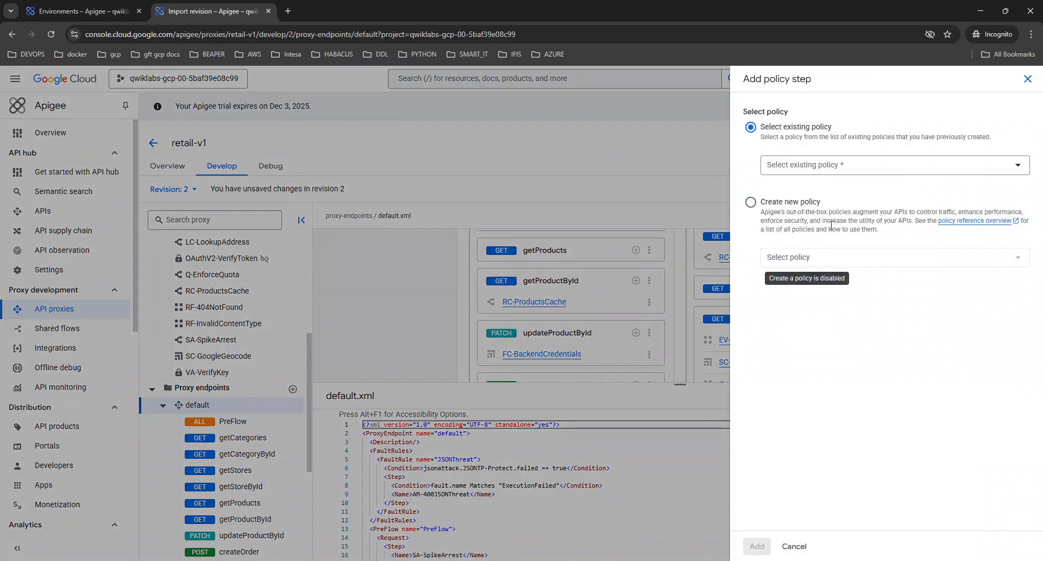
click(796, 202)
click(800, 266)
text(pop)
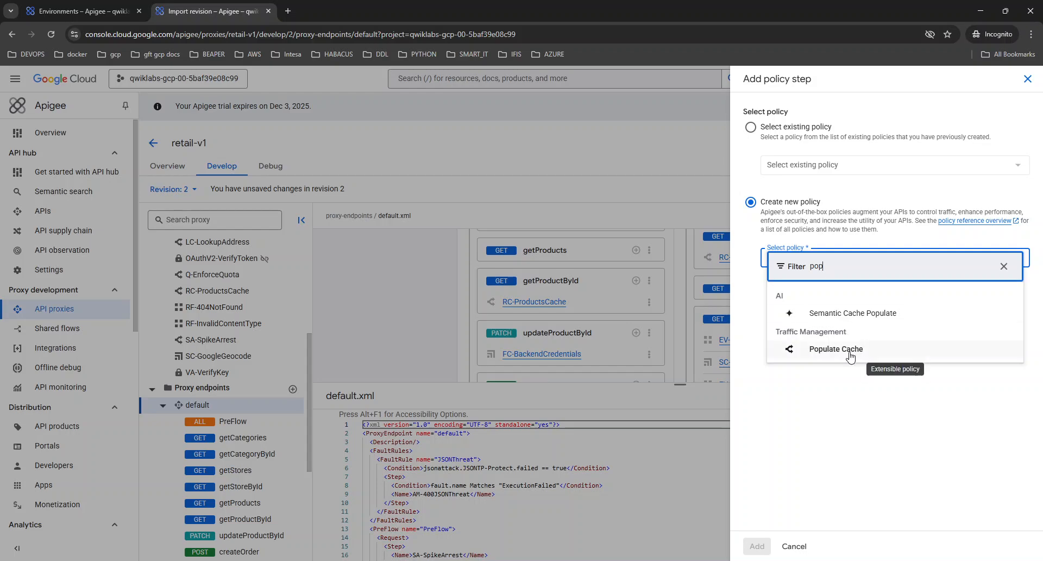
click(851, 356)
triple_click(800, 307)
text(PC-PopulateAddress)
triple_click(795, 362)
text(PC-PopulateAddress)
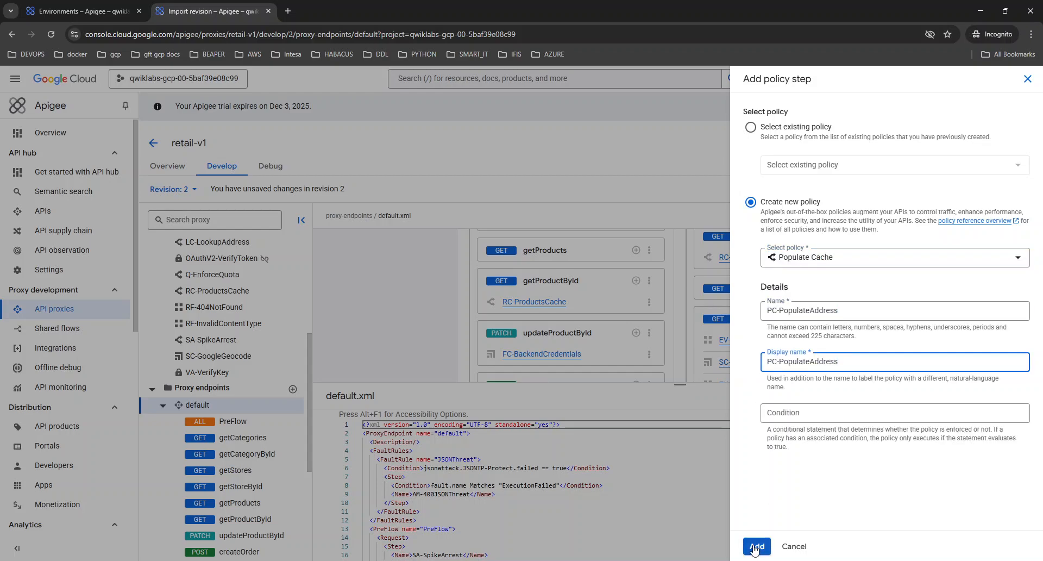
click(756, 546)
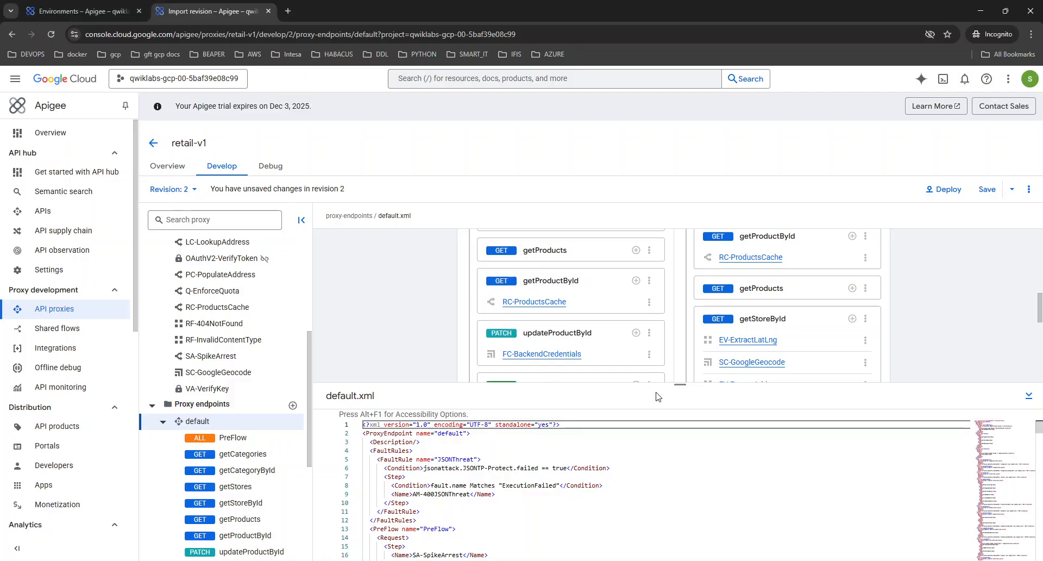
Replace the PC-PopulateAddress XML with AddressesCache as resource, Exclusive scope, source address, key fragments lat and lng, and TimeoutInSec 3600, and collapse the code editor
scroll(842, 326, down, 1)
scroll(846, 326, down, 2)
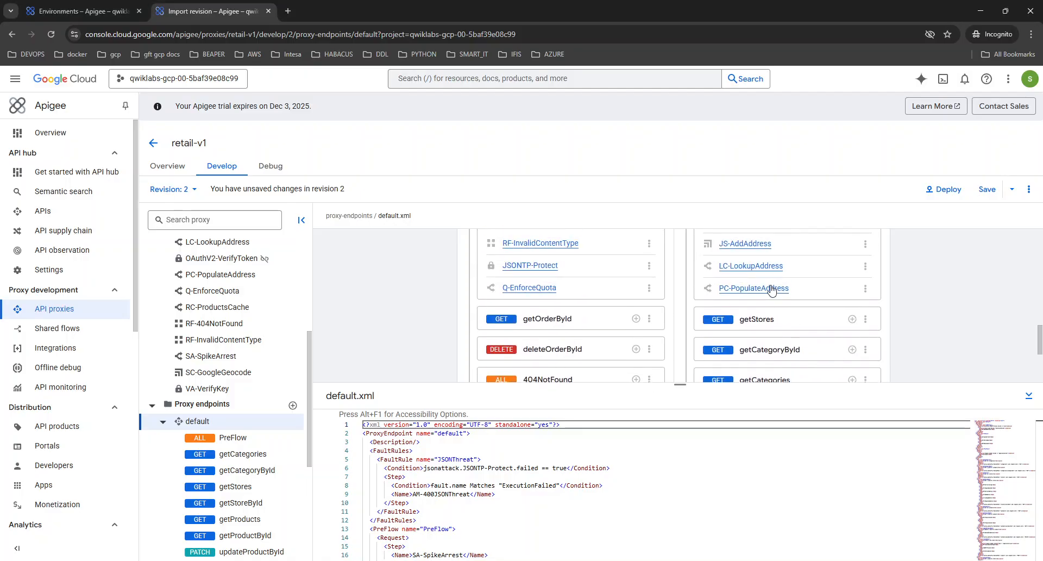
click(755, 288)
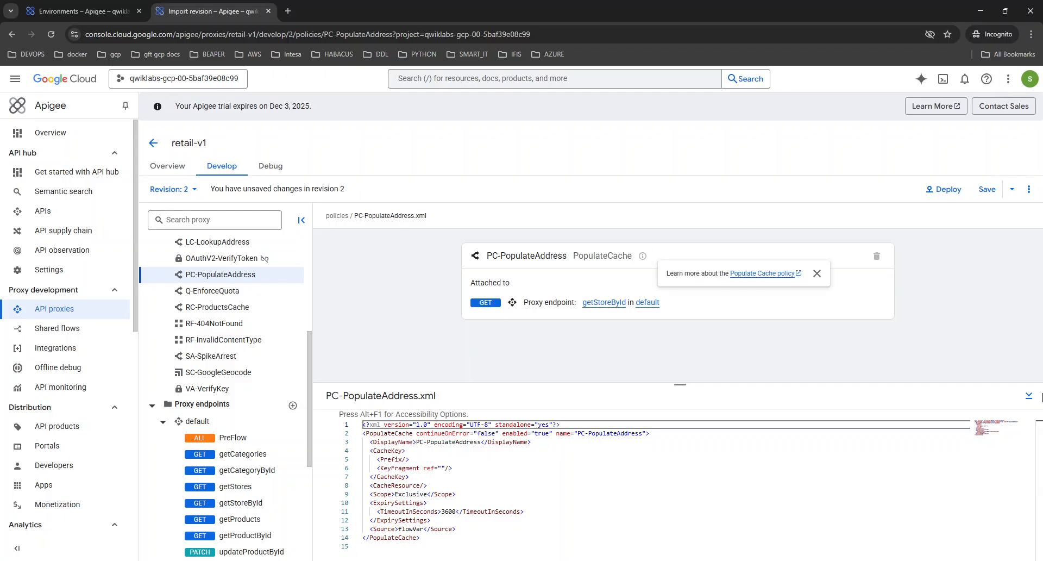
drag(733, 382, 734, 338)
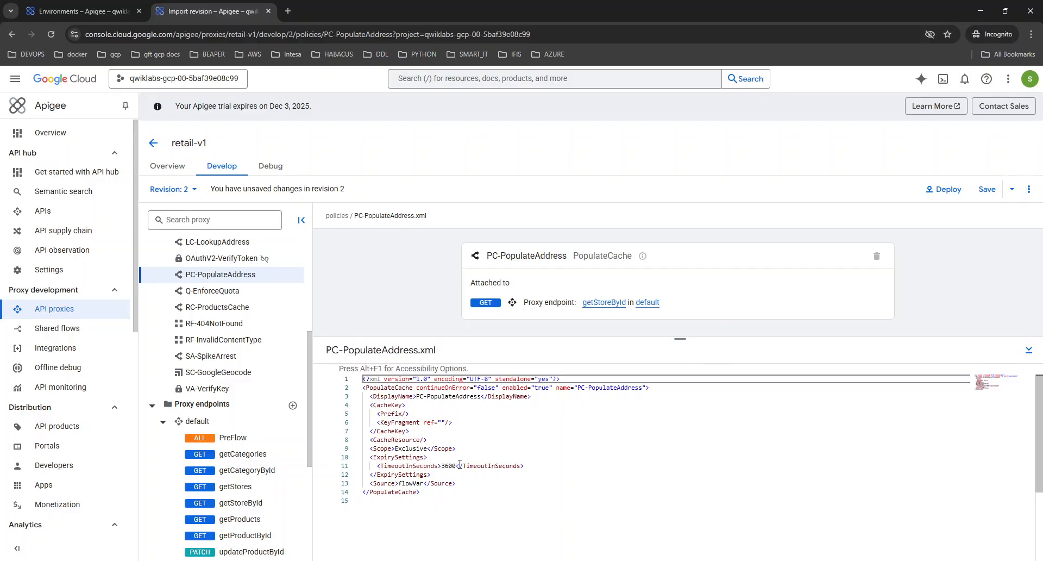
click(549, 414)
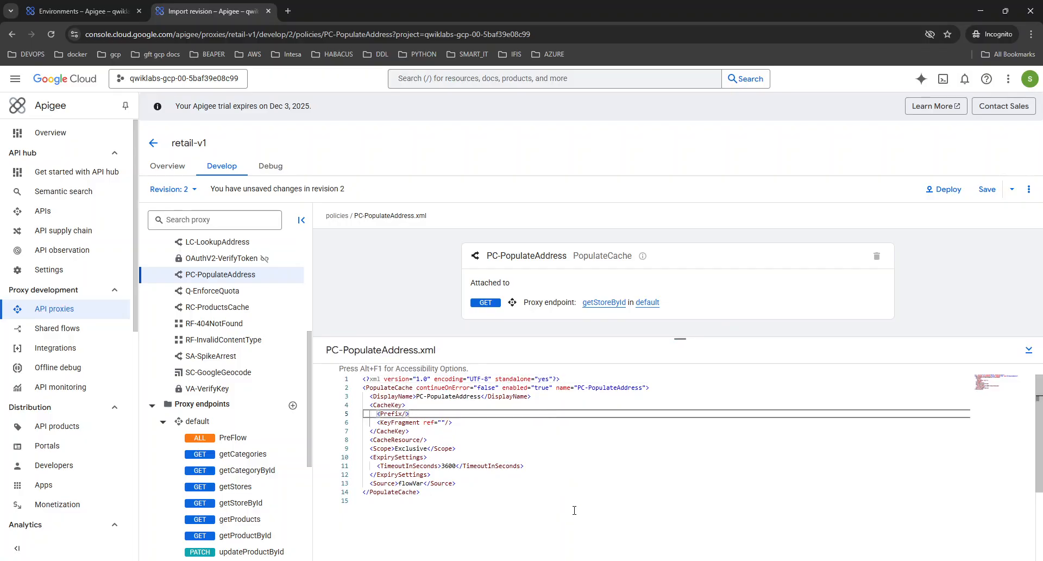
key(ctrl+a)
text(<PopulateCache continueOnError="false" enabled="true" name="PC-PopulateAddress">   <CacheResource>AddressesCache</CacheResource>   <Scope>Exclusive</Scope>   <Source>address</Source>   <CacheKey>     <KeyFragment ref="lat"/>     <KeyFragment ref="lng"/>   </CacheKey>   <ExpirySettings>     <TimeoutInSec>3600</TimeoutInSec>   </ExpirySettings> </PopulateCache>)
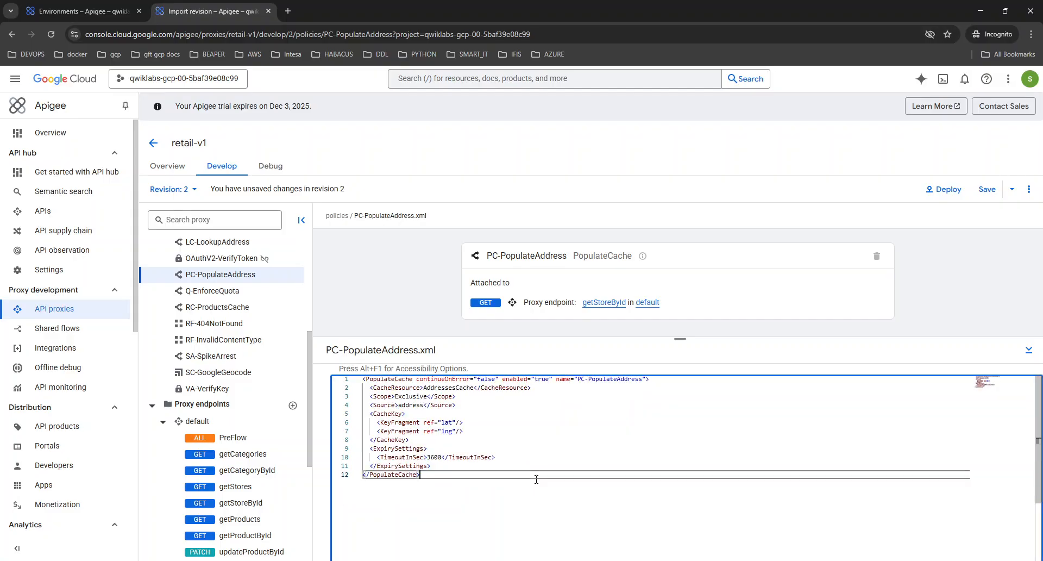
double_click(449, 388)
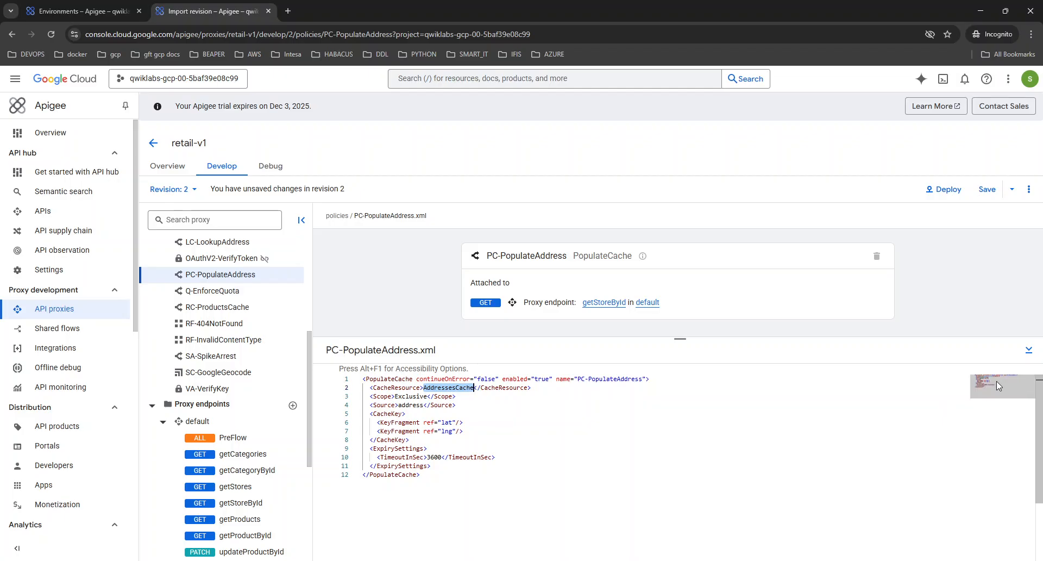
click(1028, 350)
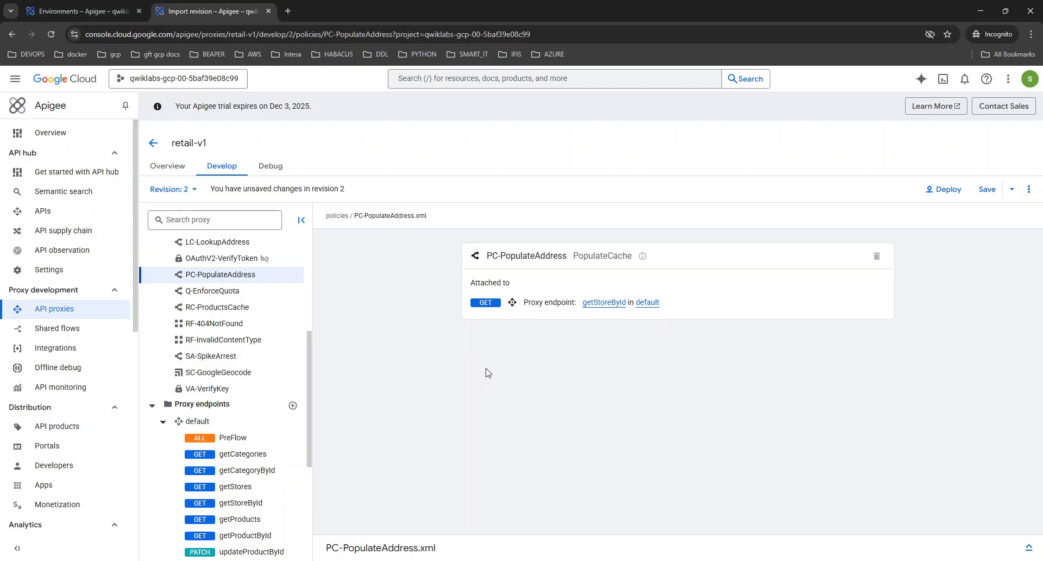
In the getStoreById response flow, move LC-LookupAddress between EV-ExtractLatLng and SC-GoogleGeocode, and PC-PopulateAddress between EV-ExtractAddress and JS-AddAddress
click(239, 421)
scroll(820, 437, down, 10)
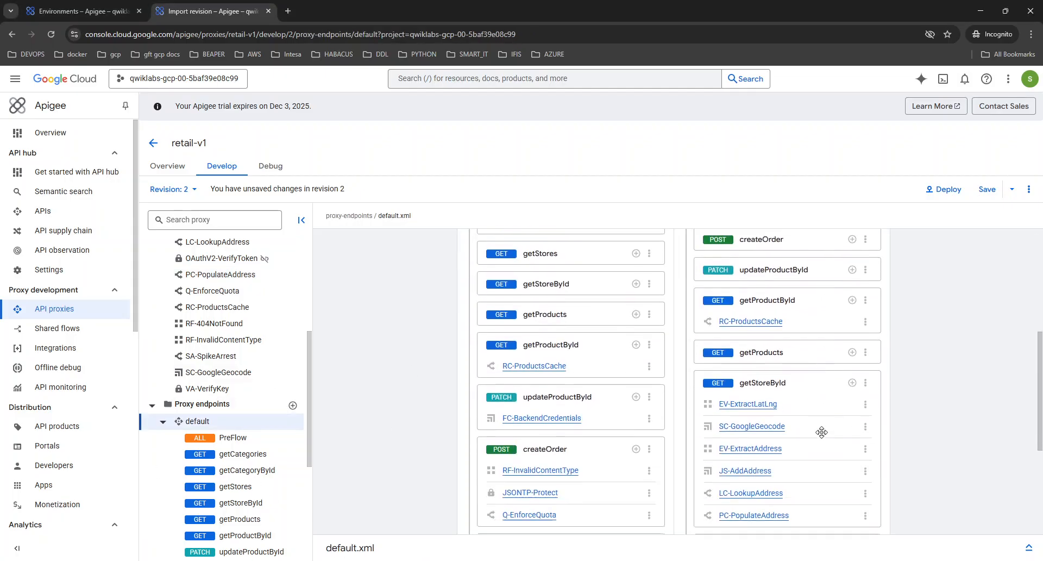
key(alt+Tab)
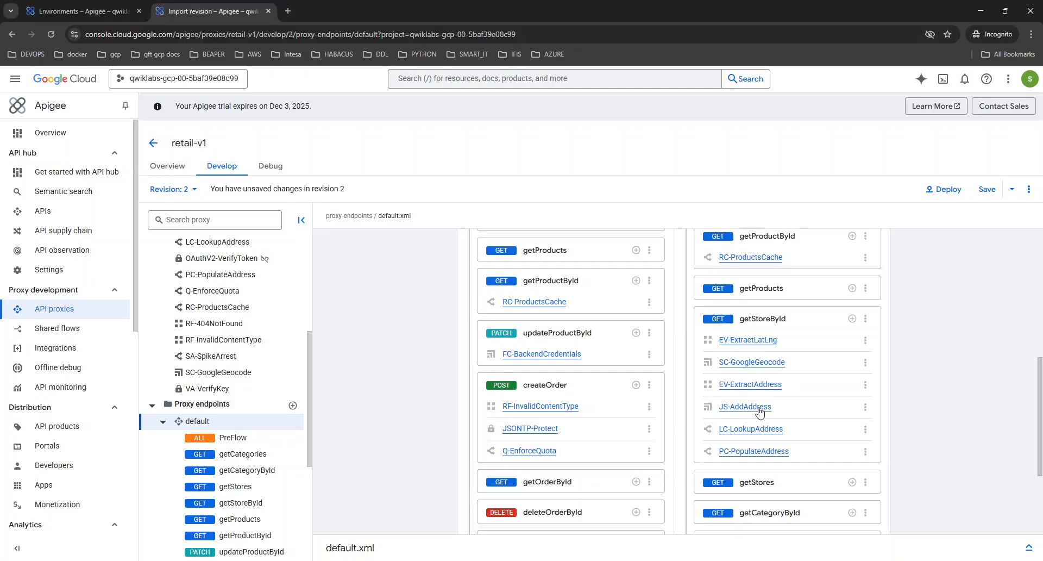
key(alt+Tab)
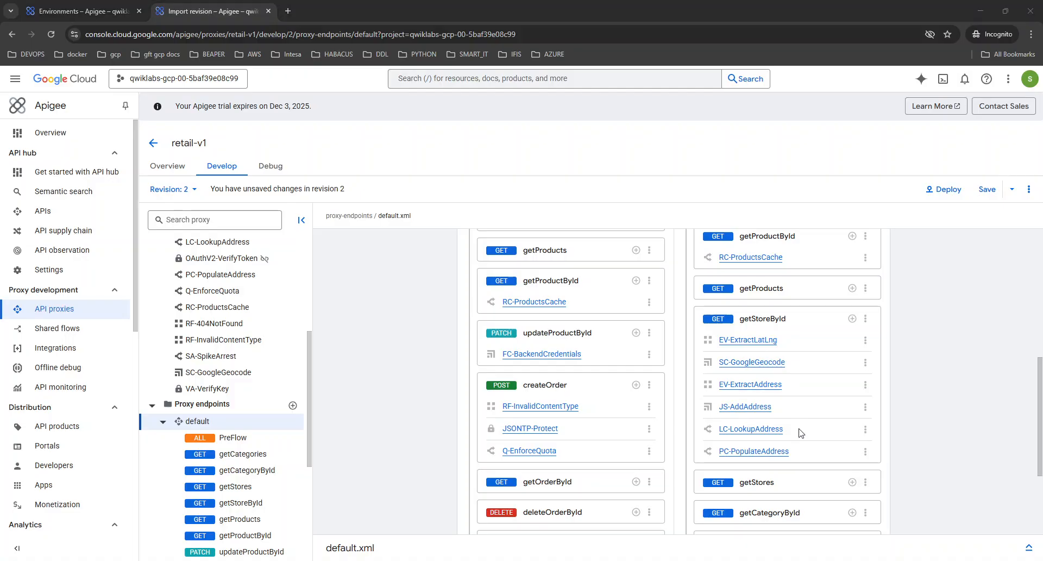
drag(798, 433, 793, 363)
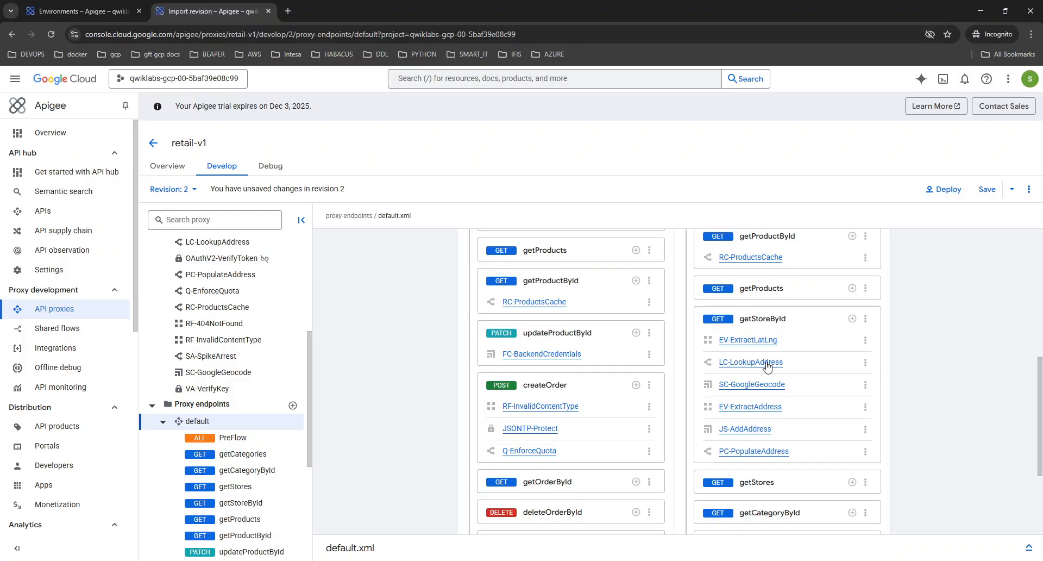
key(alt+Tab)
drag(805, 451, 808, 428)
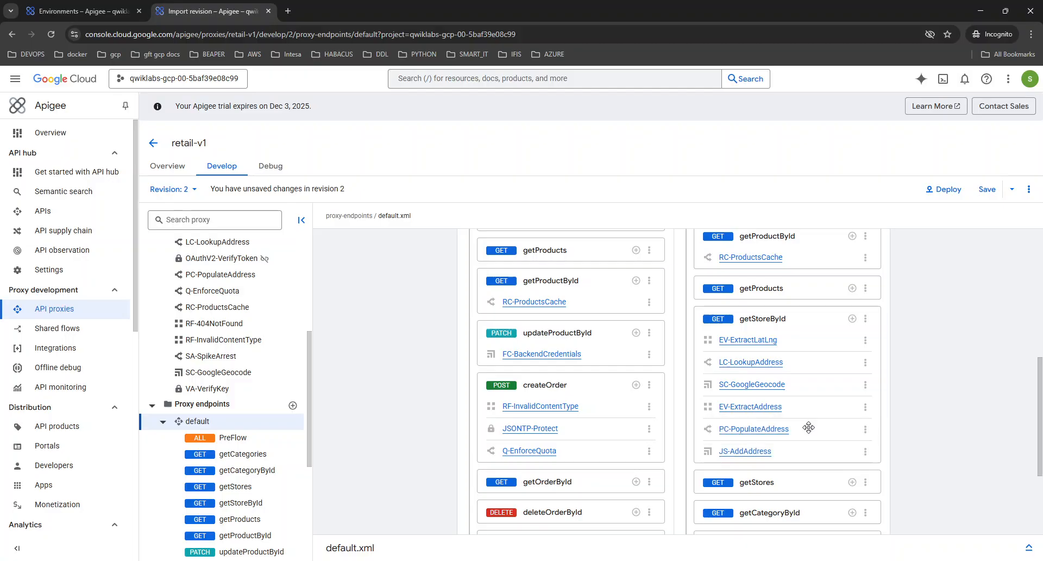
Review the cache resource, scope and key fragments in the LC-LookupAddress XML and compare them with the PC-PopulateAddress XML
click(773, 365)
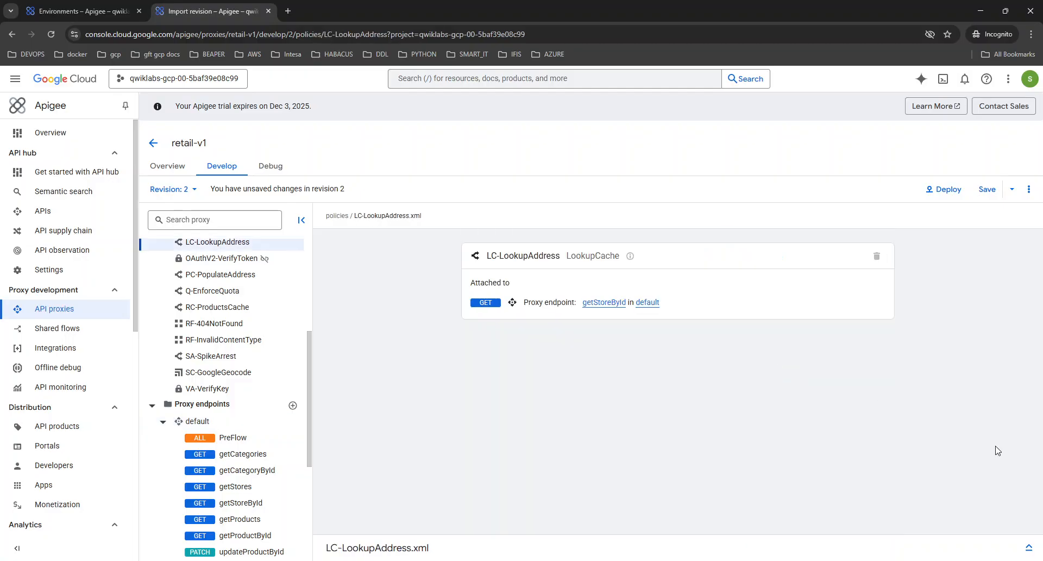
click(1028, 547)
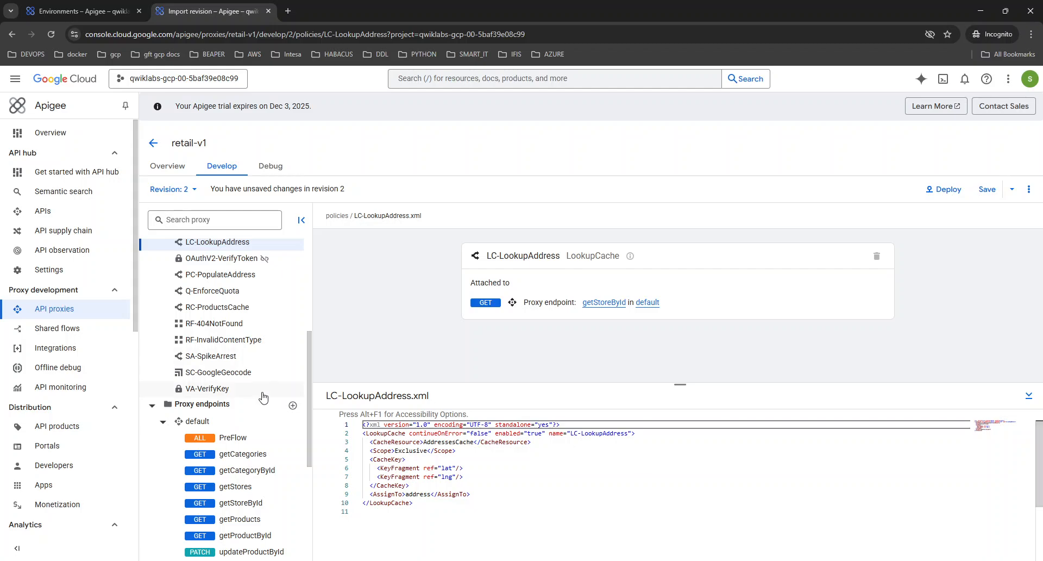
click(237, 422)
scroll(877, 322, down, 10)
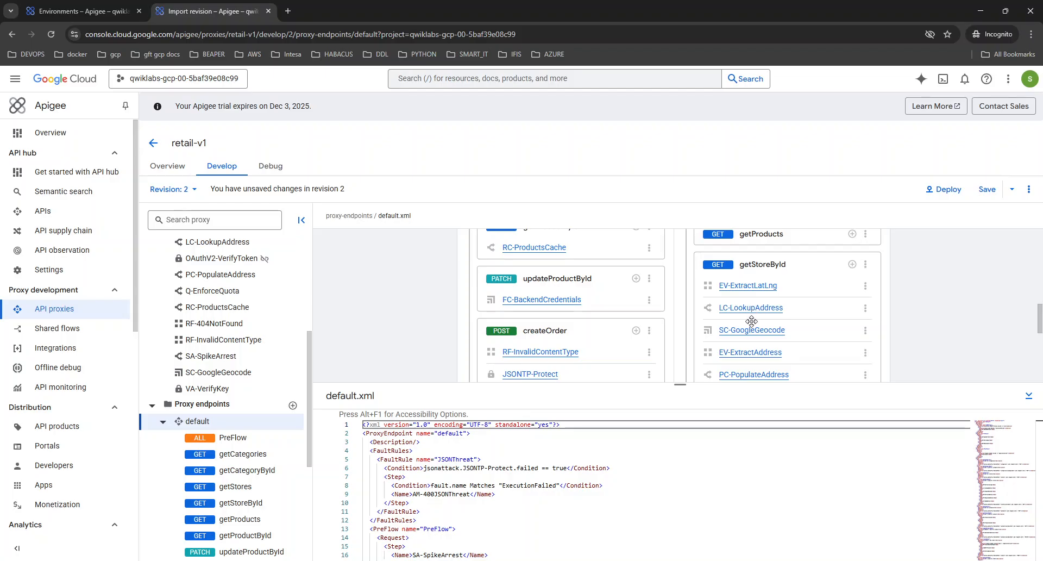
scroll(753, 318, down, 2)
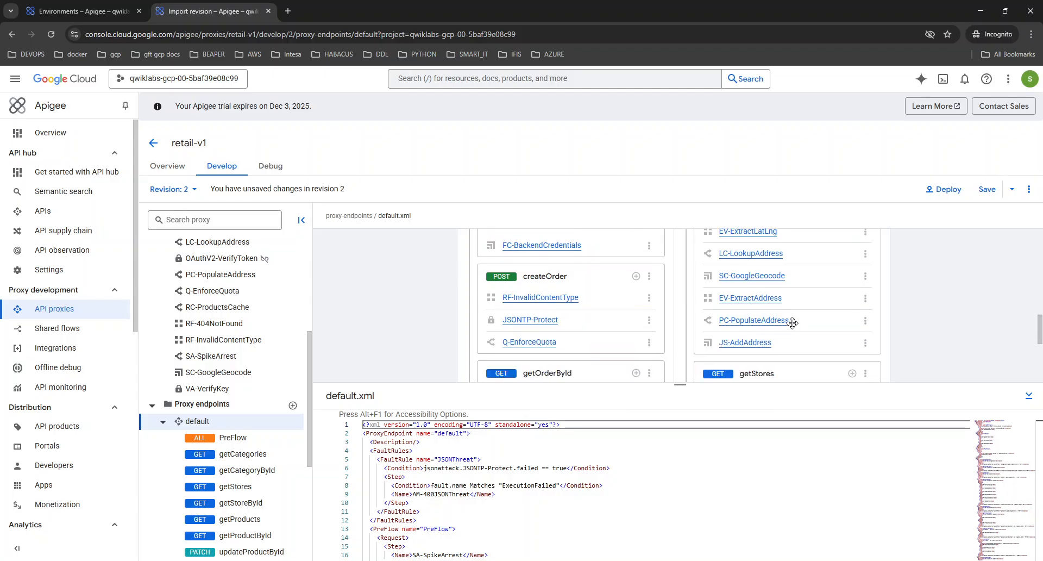
click(788, 323)
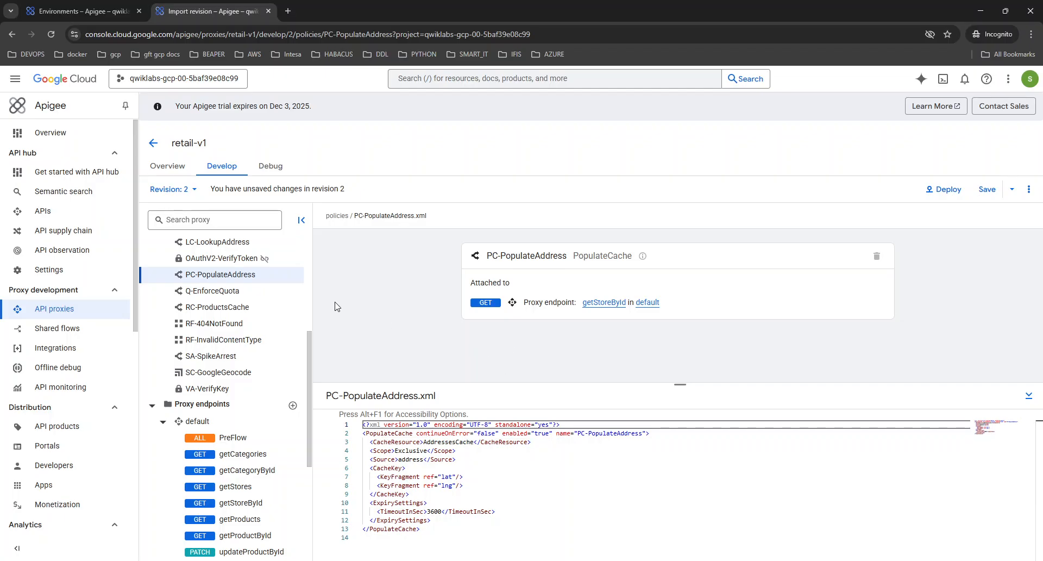
Reopen LC-LookupAddress from the getStoreById response flow and copy its cache resource name, AddressesCache
scroll(854, 329, down, 8)
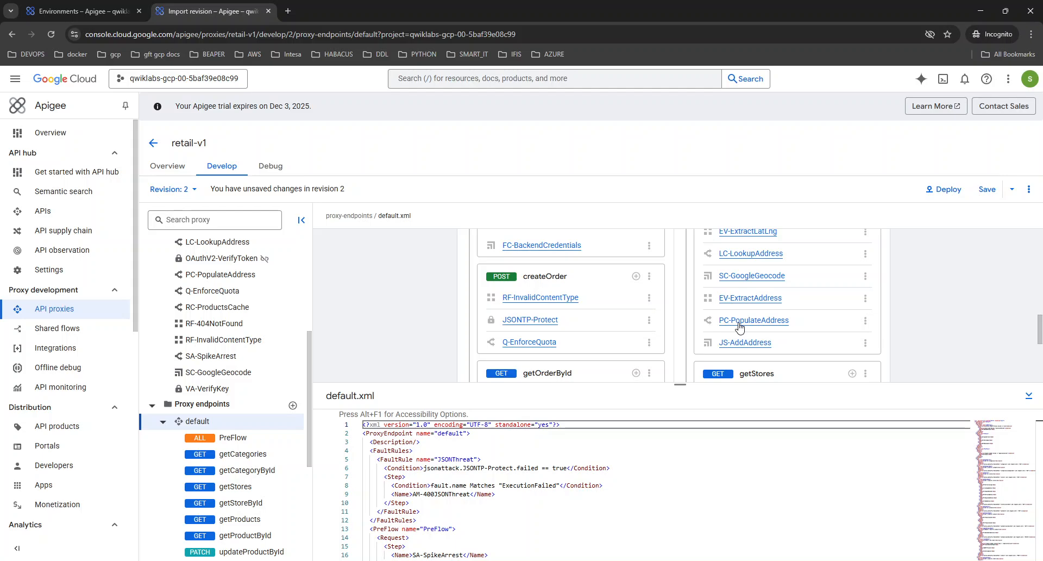
click(771, 258)
double_click(443, 442)
key(ctrl+c)
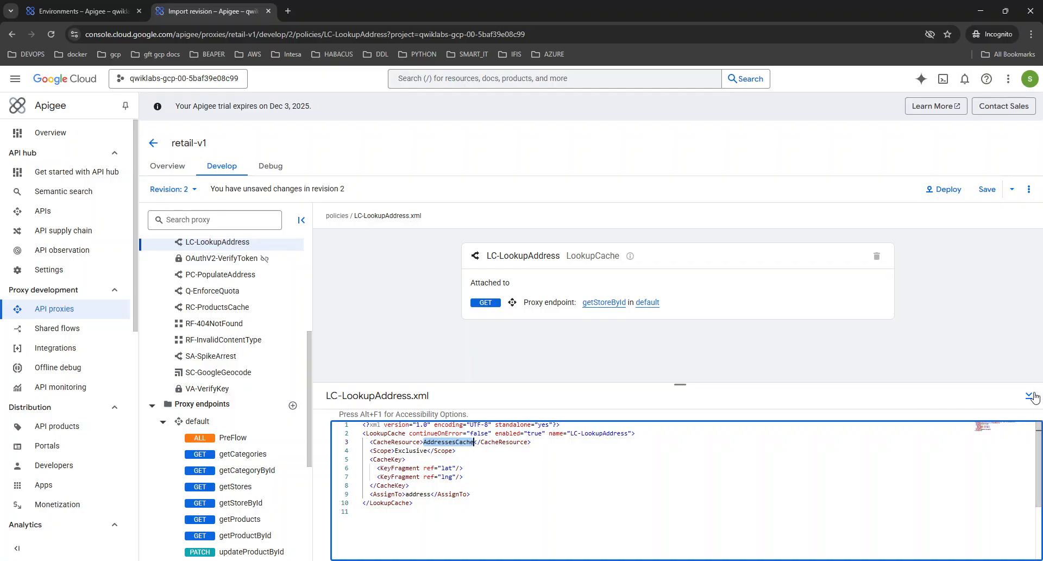
Open PC-PopulateAddress from the getStoreById response flow and search its XML for AddressesCache
click(219, 423)
scroll(782, 319, up, 2)
scroll(782, 319, down, 10)
scroll(783, 319, down, 2)
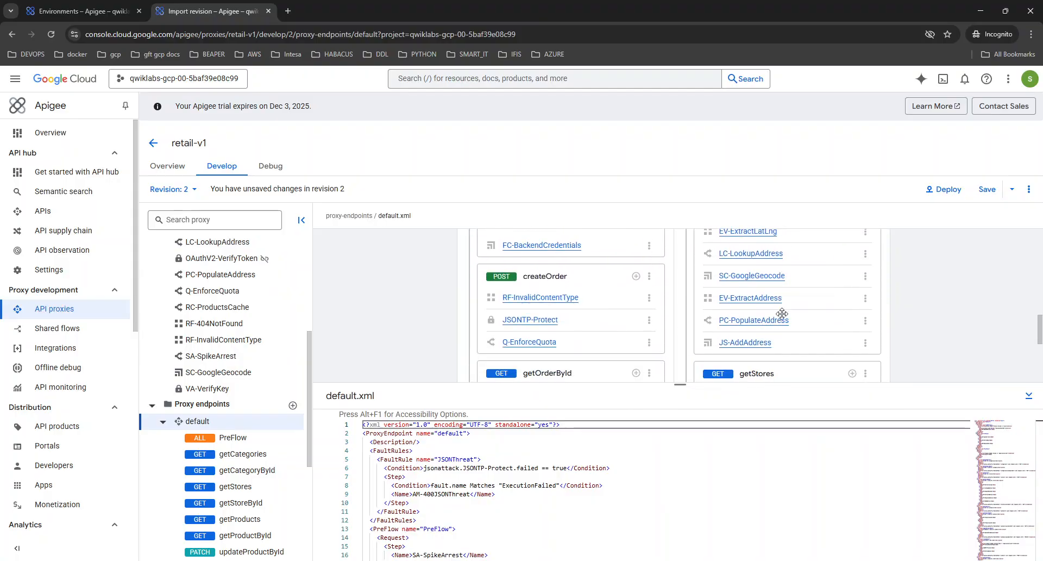
scroll(775, 316, up, 2)
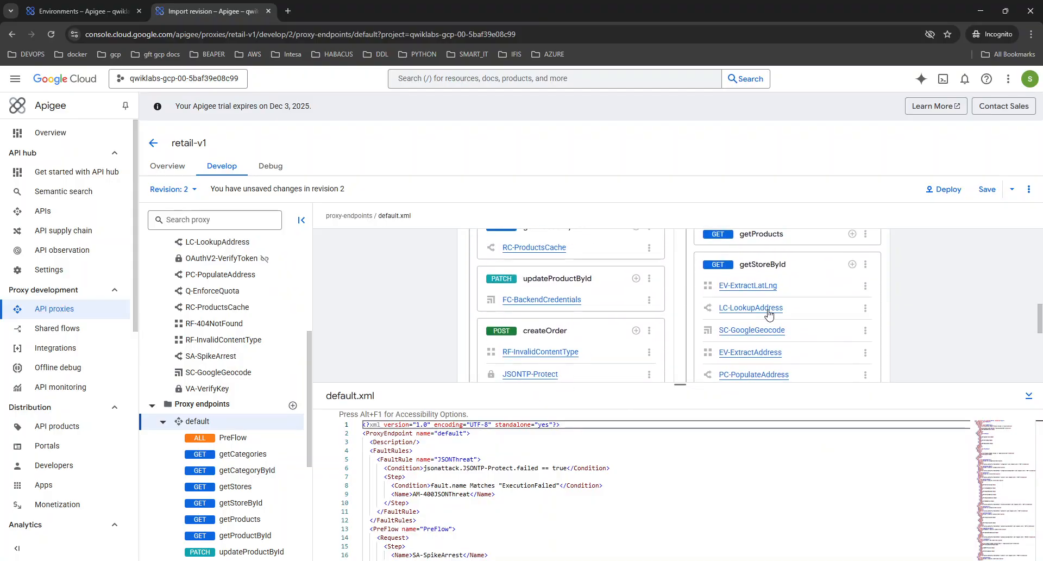
scroll(760, 323, down, 1)
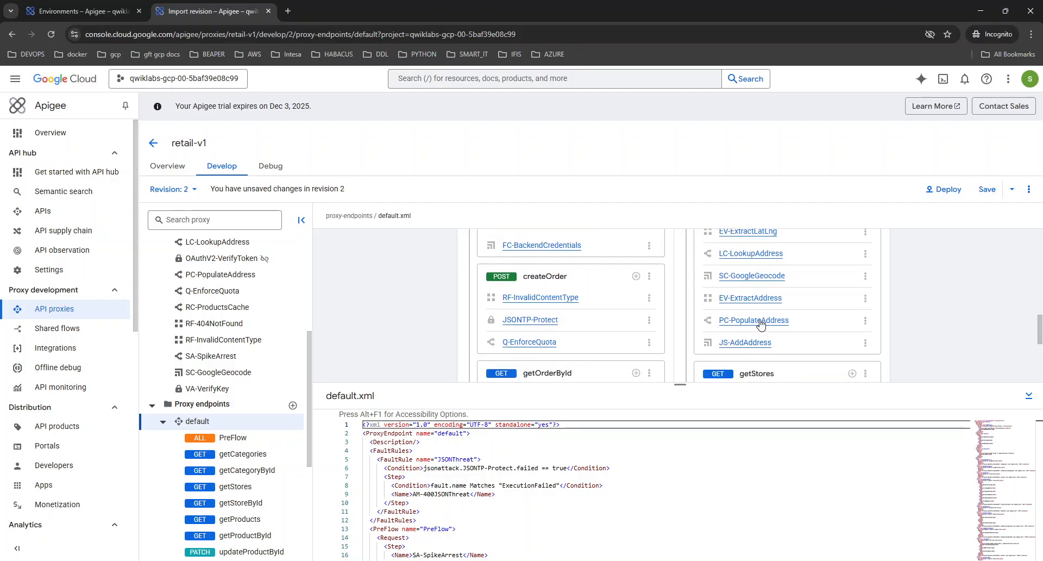
click(746, 347)
click(737, 470)
key(ctrl+f)
key(ctrl+v)
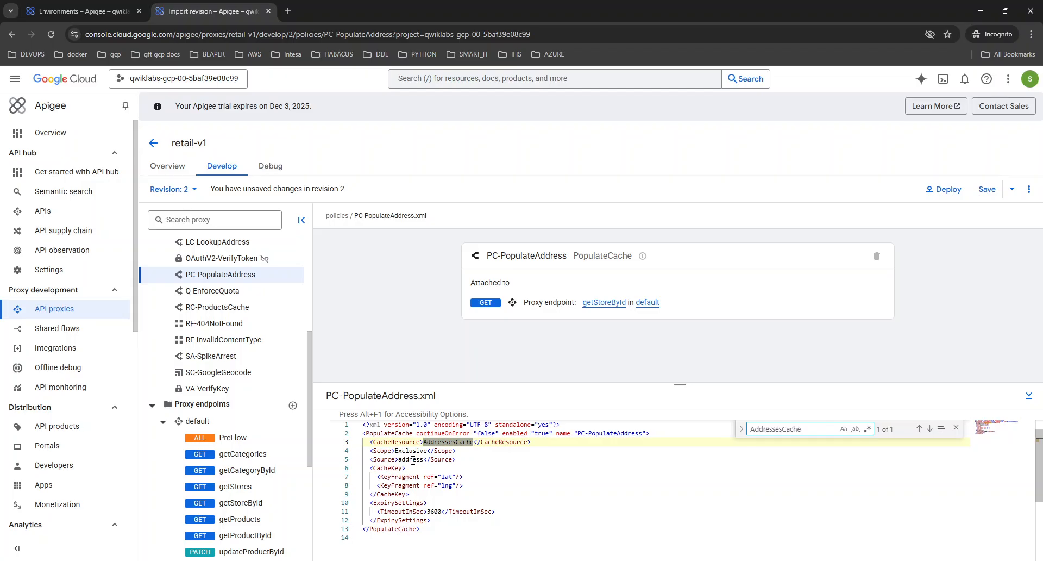
Return to the default proxy endpoint, collapse the code editor and locate the getStoreById response flow
click(214, 425)
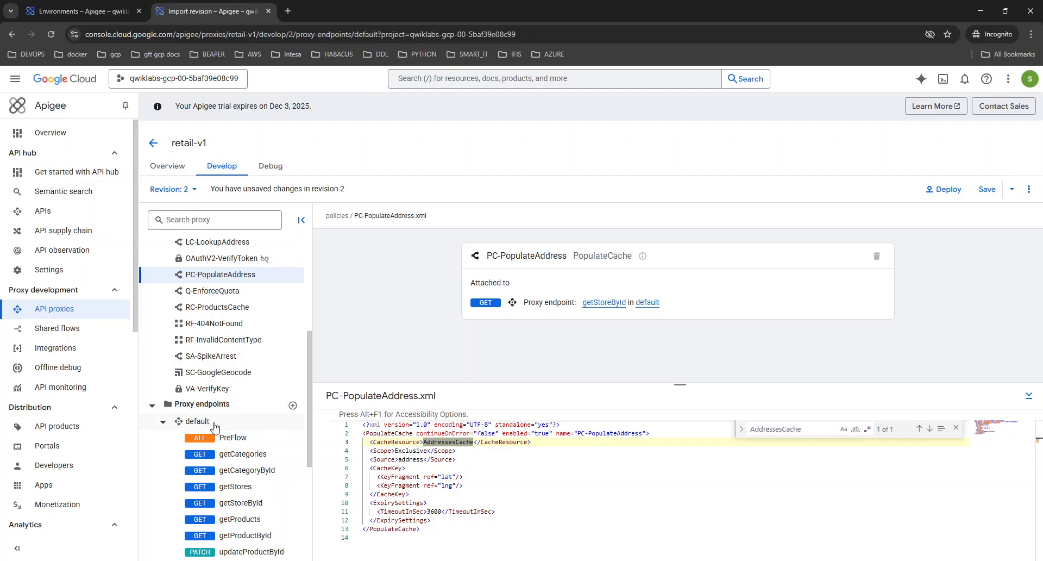
click(1029, 395)
scroll(933, 323, down, 5)
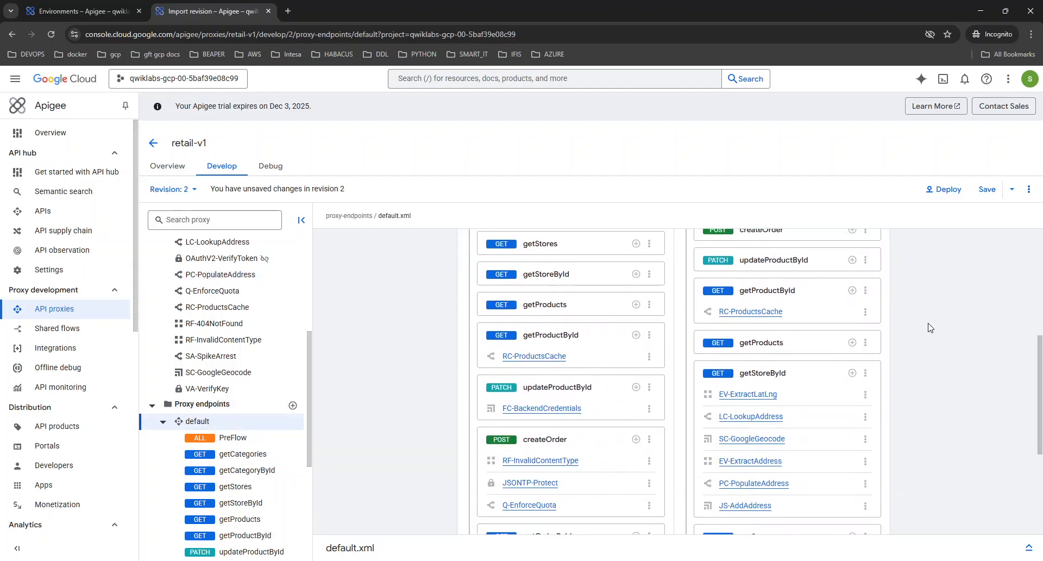
scroll(747, 398, down, 1)
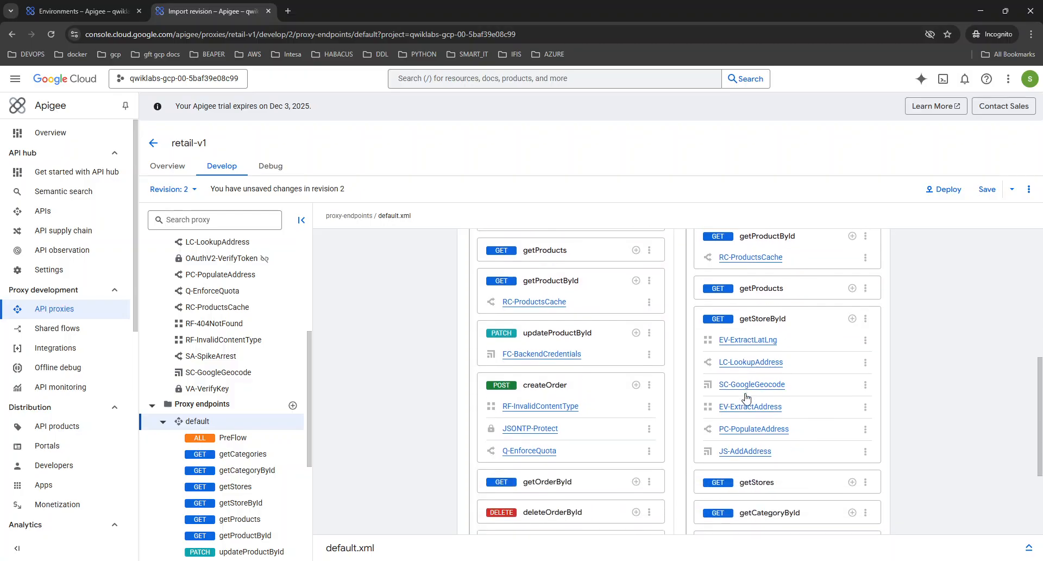